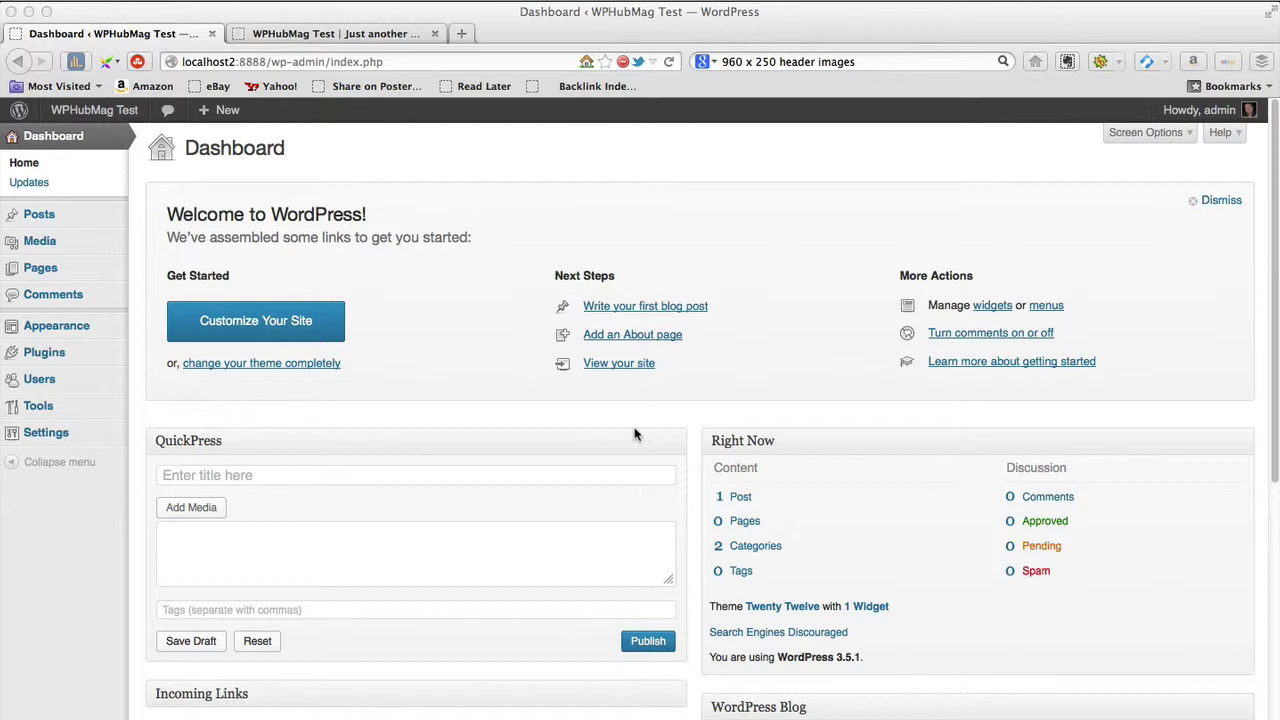
# Step: Switch between the site's front page and the admin dashboard to check the site
pyautogui.click(396, 40)
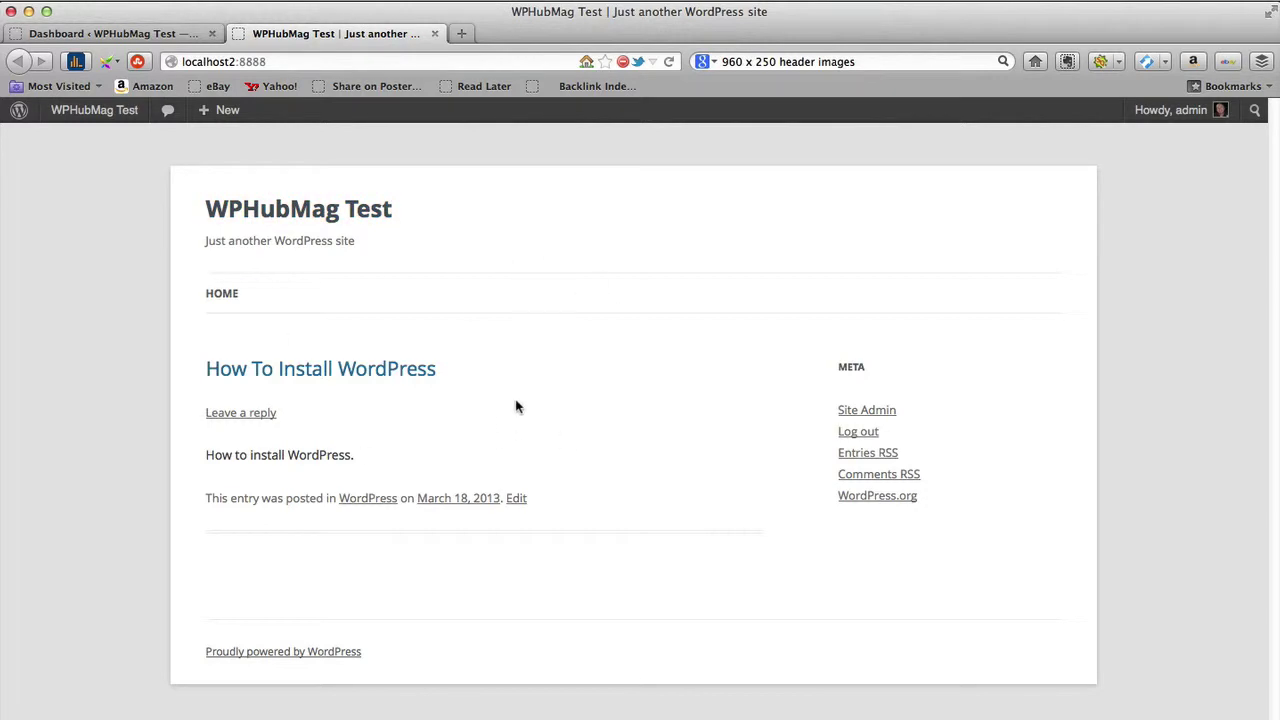
pyautogui.click(180, 36)
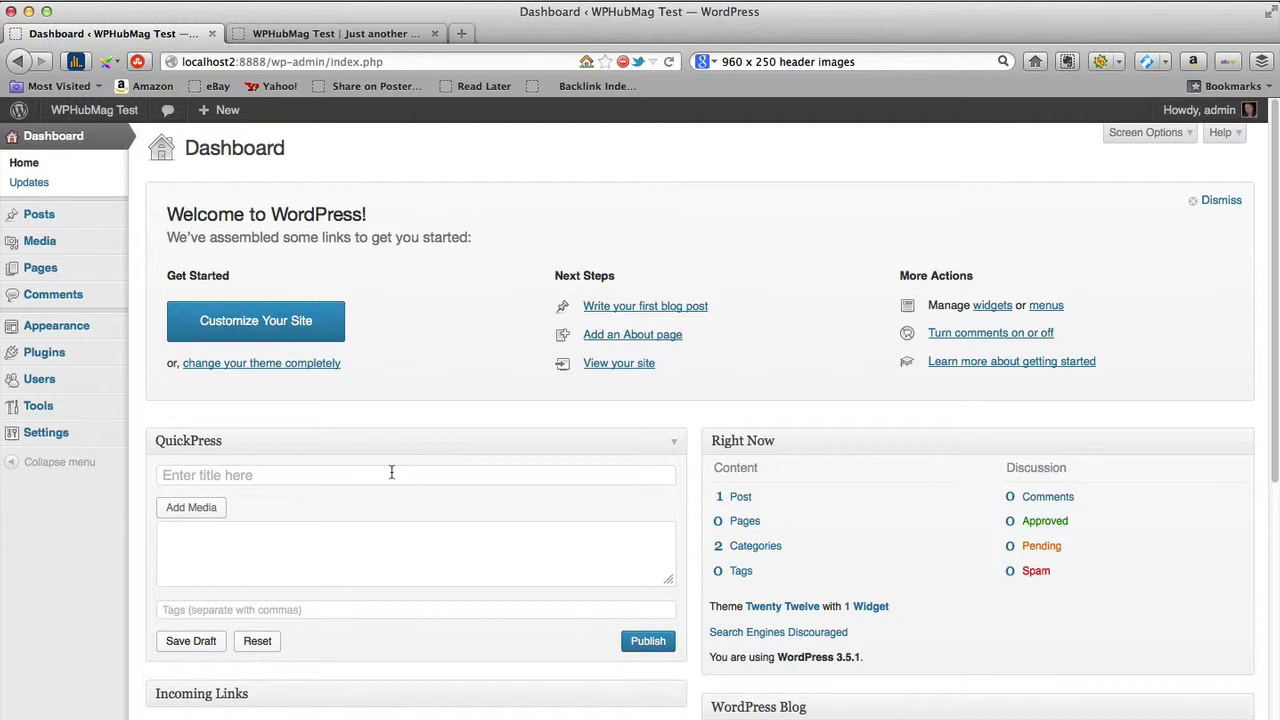
pyautogui.click(316, 33)
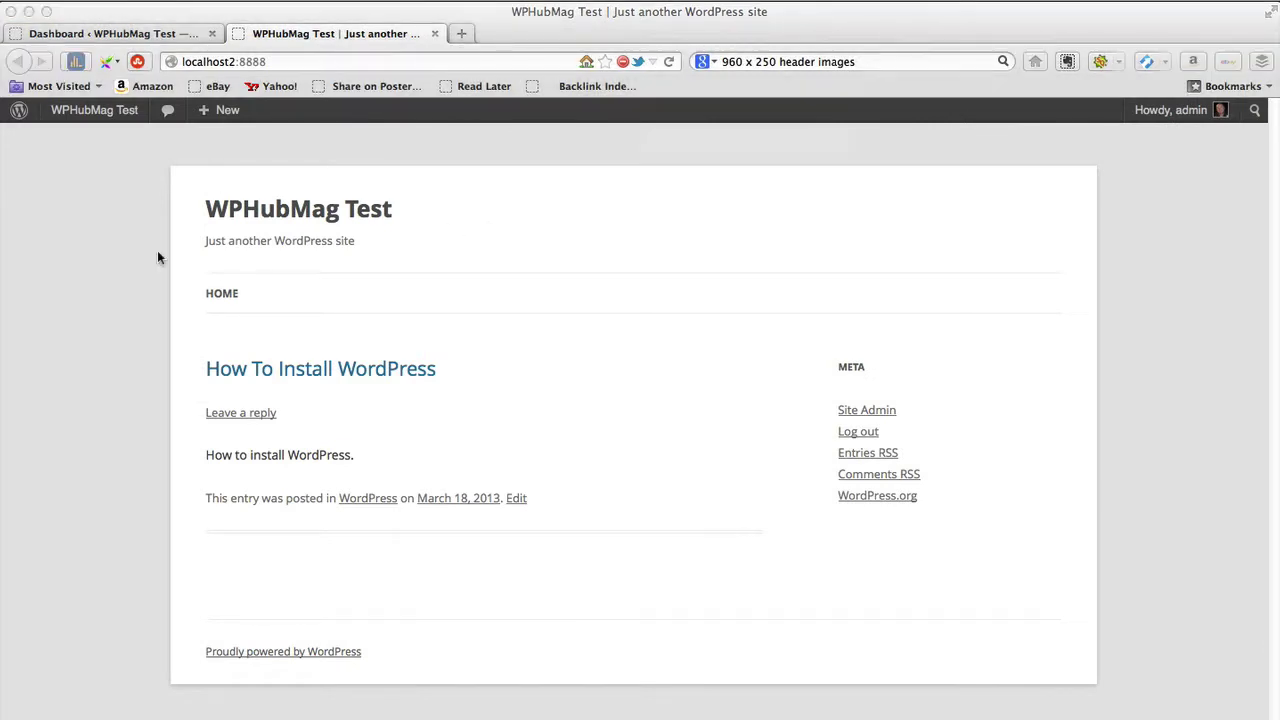
pyautogui.press('2')
pyautogui.moveTo(161, 158)
pyautogui.mouseDown()
pyautogui.moveTo(178, 272)
pyautogui.moveTo(345, 290)
pyautogui.moveTo(1006, 283)
pyautogui.moveTo(1086, 271)
pyautogui.moveTo(1094, 178)
pyautogui.moveTo(160, 160)
pyautogui.mouseUp()
pyautogui.click(125, 35)
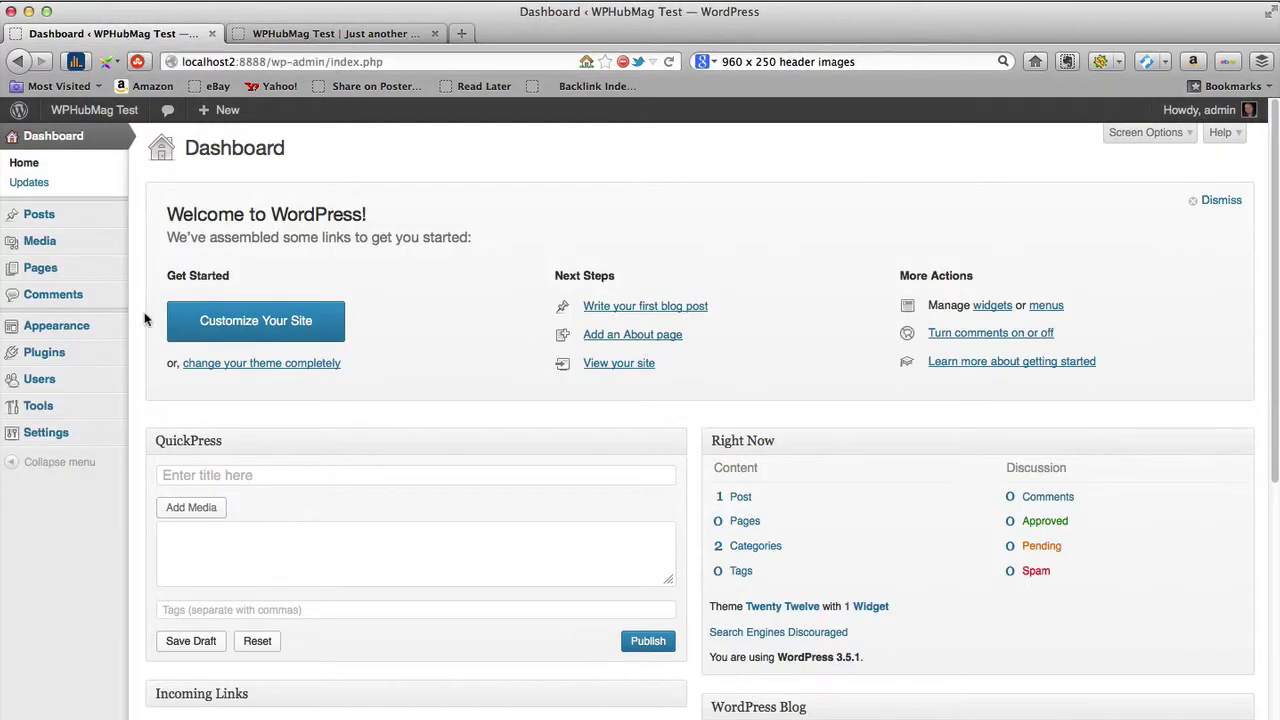
# Step: In the customizer, change the site title from 'WPHubMag Test' to 'WPHubMag Hub'
pyautogui.moveTo(62, 332)
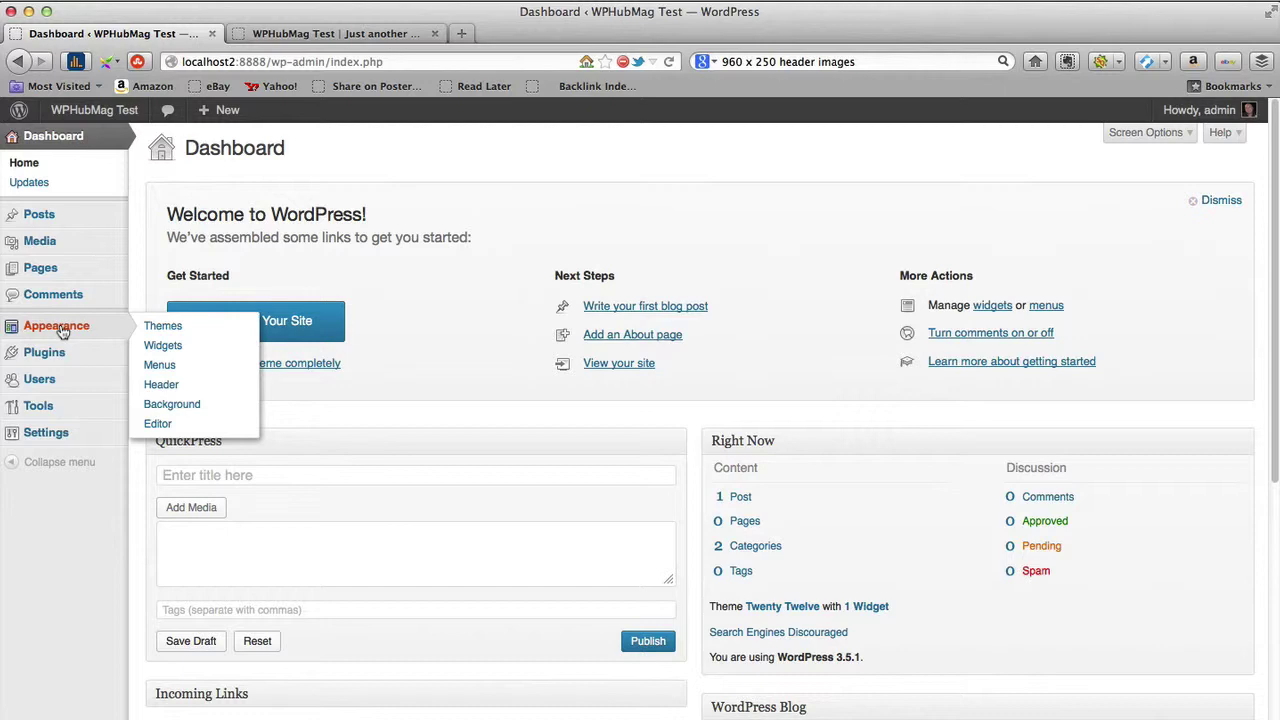
pyautogui.click(287, 330)
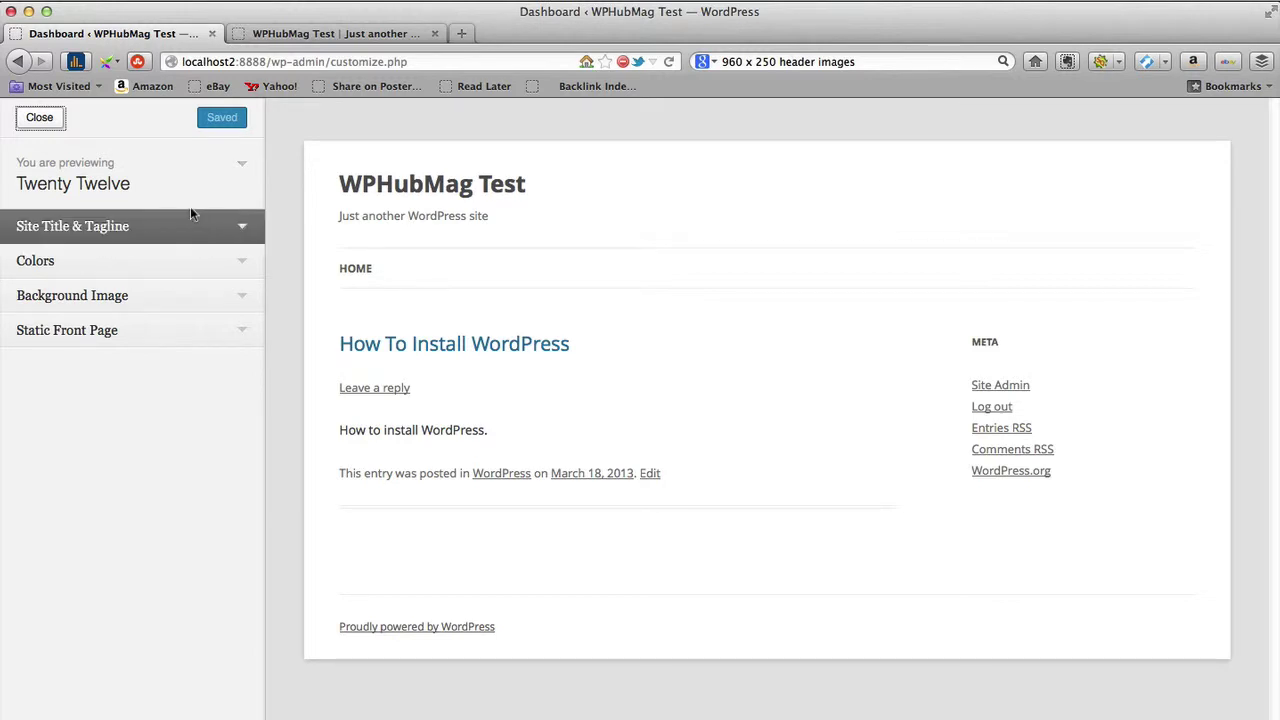
pyautogui.click(242, 230)
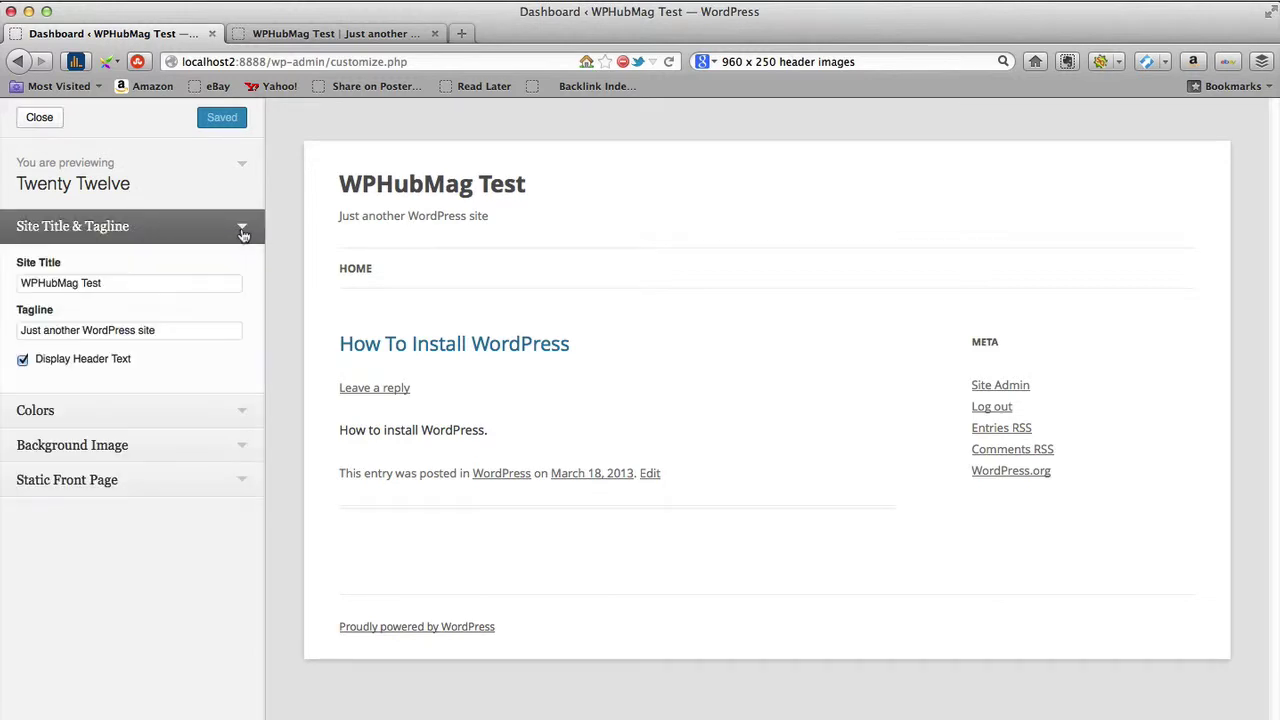
pyautogui.click(112, 284)
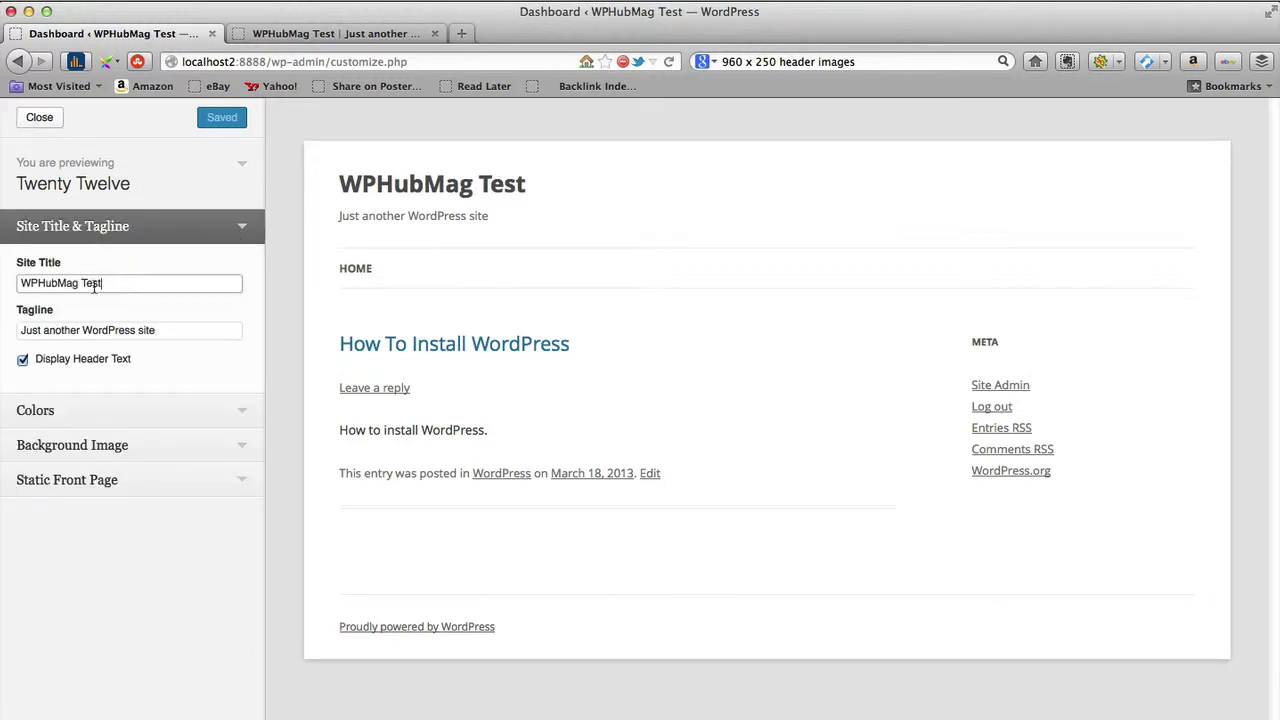
pyautogui.moveTo(109, 285); pyautogui.dragTo(14, 285)
pyautogui.click(113, 287)
pyautogui.press('BackSpace')
pyautogui.press('BackSpace')
pyautogui.press('BackSpace')
pyautogui.press('BackSpace')
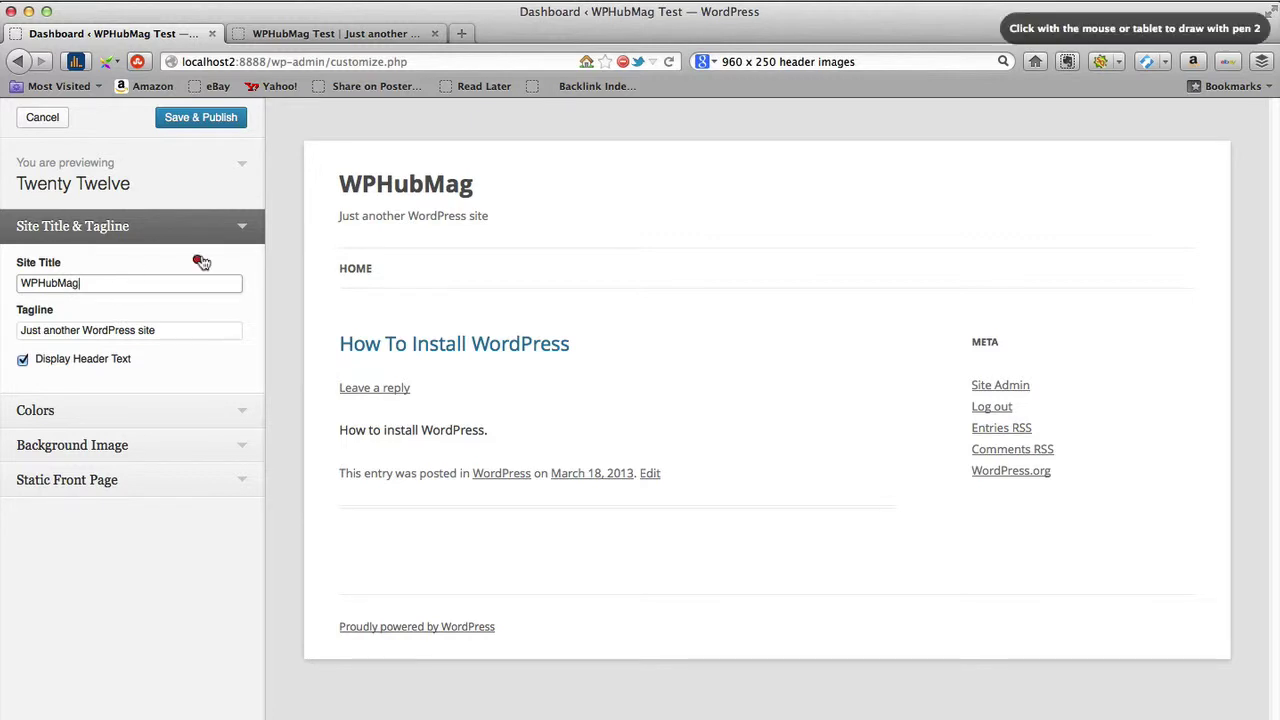
pyautogui.moveTo(563, 178)
pyautogui.mouseDown()
pyautogui.moveTo(467, 160)
pyautogui.moveTo(310, 202)
pyautogui.moveTo(566, 226)
pyautogui.moveTo(570, 182)
pyautogui.mouseUp()
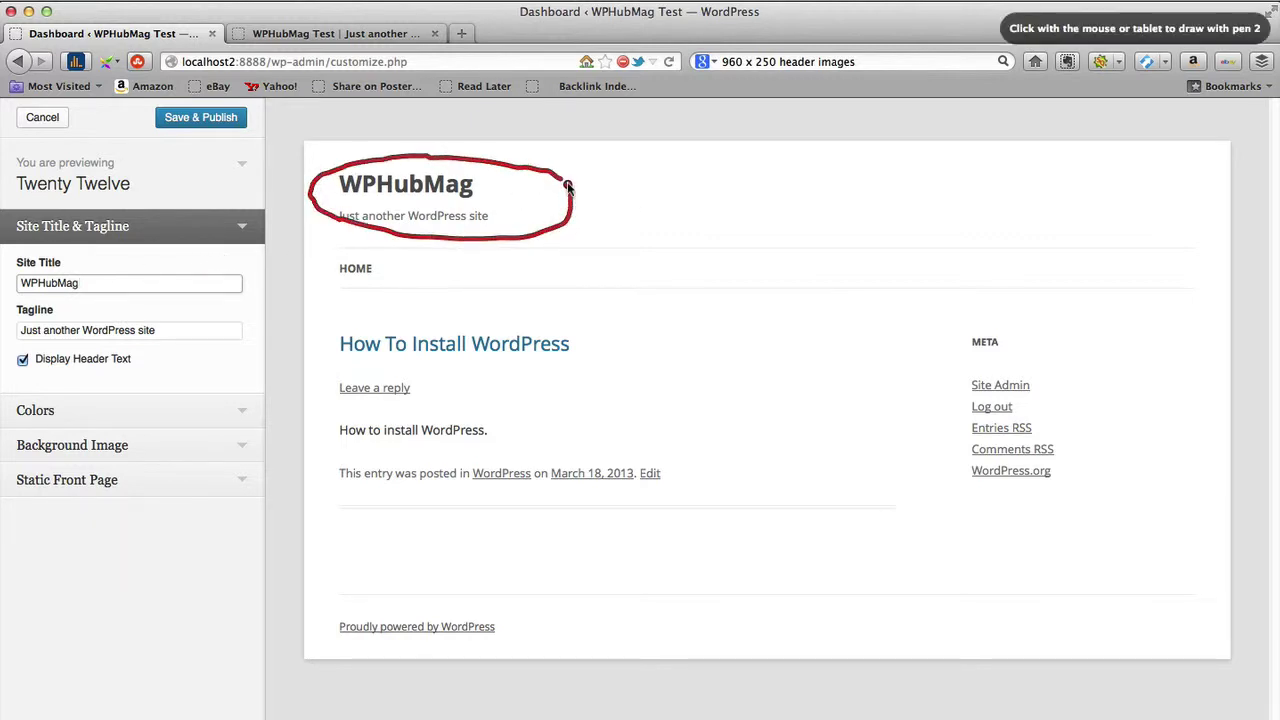
pyautogui.click(116, 281)
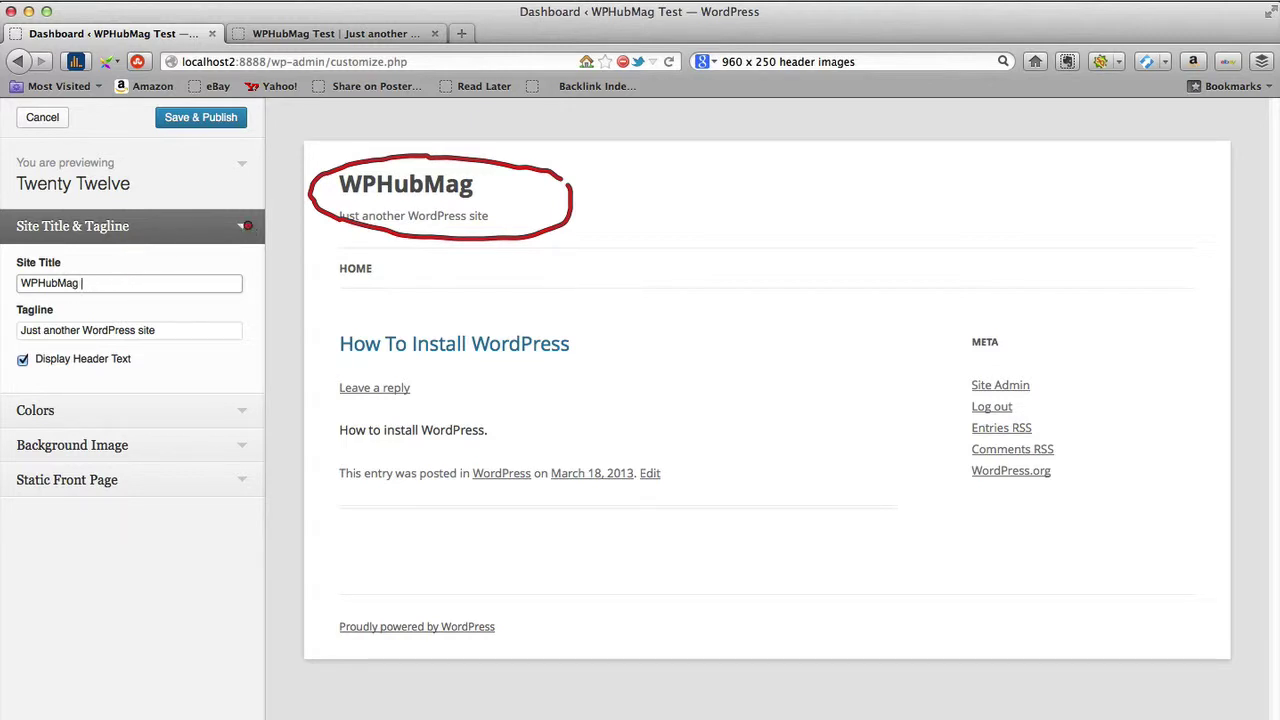
pyautogui.write('Hub')
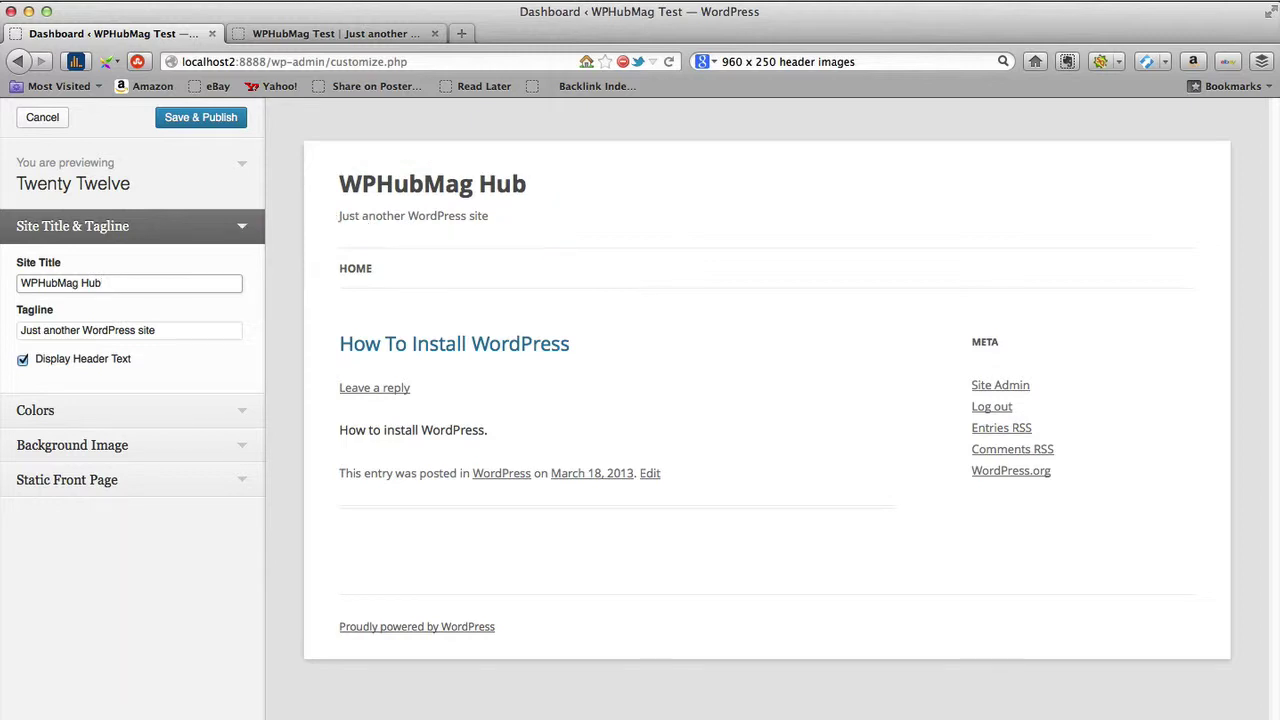
# Step: Replace the tagline with 'Everything WordPress' and turn off Display Header Text
pyautogui.click(175, 337)
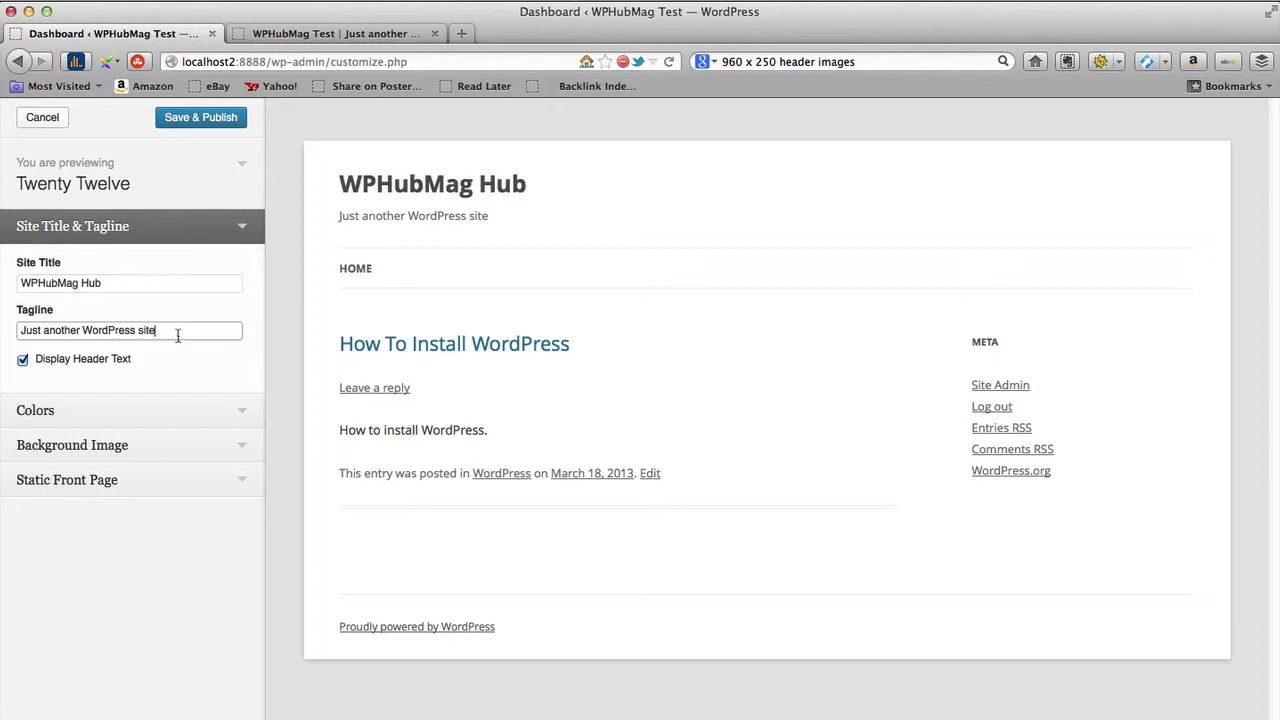
pyautogui.moveTo(176, 337); pyautogui.dragTo(14, 334)
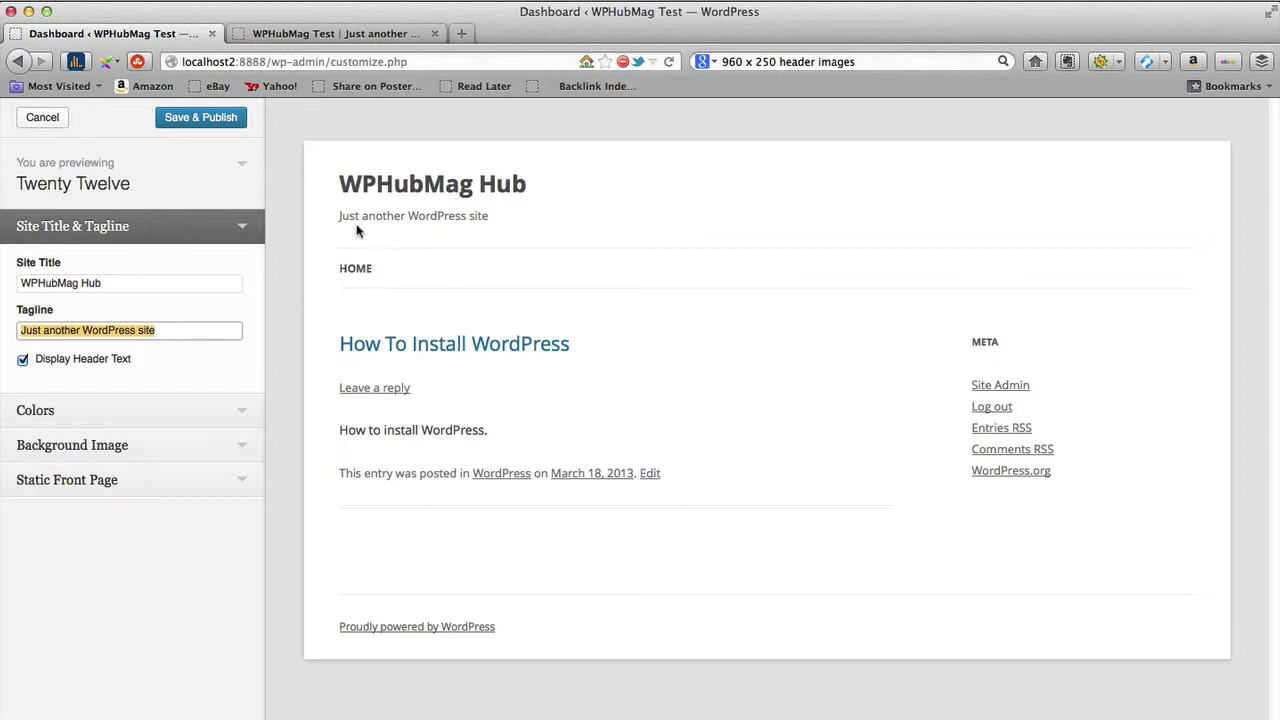
pyautogui.click(170, 331)
pyautogui.press('BackSpace')
pyautogui.press('BackSpace')
pyautogui.press('BackSpace')
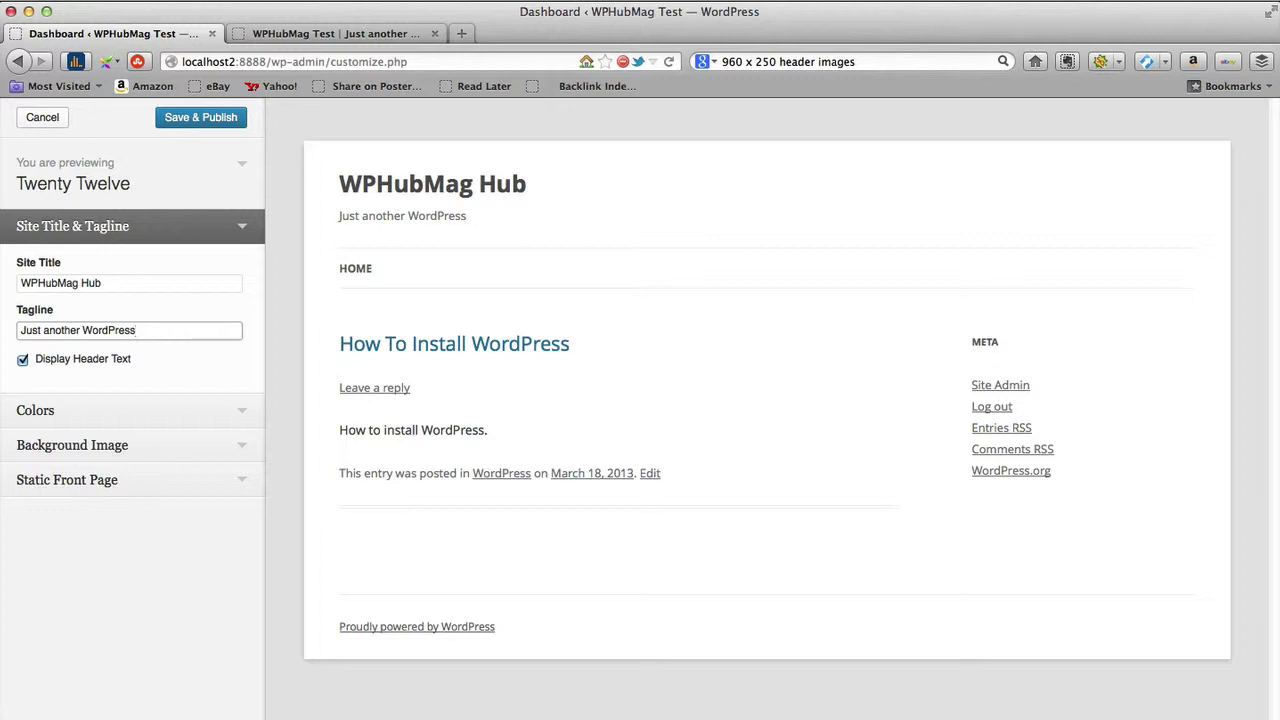
pyautogui.press('BackSpace')
pyautogui.press('BackSpace')
pyautogui.press('BackSpace')
pyautogui.press('BackSpace')
pyautogui.press('BackSpace')
pyautogui.press('BackSpace')
pyautogui.press('BackSpace')
pyautogui.press('BackSpace')
pyautogui.press('BackSpace')
pyautogui.press('BackSpace')
pyautogui.press('BackSpace')
pyautogui.press('BackSpace')
pyautogui.press('BackSpace')
pyautogui.press('BackSpace')
pyautogui.press('BackSpace')
pyautogui.press('BackSpace')
pyautogui.press('BackSpace')
pyautogui.press('BackSpace')
pyautogui.press('BackSpace')
pyautogui.press('BackSpace')
pyautogui.press('BackSpace')
pyautogui.press('BackSpace')
pyautogui.write('Ev')
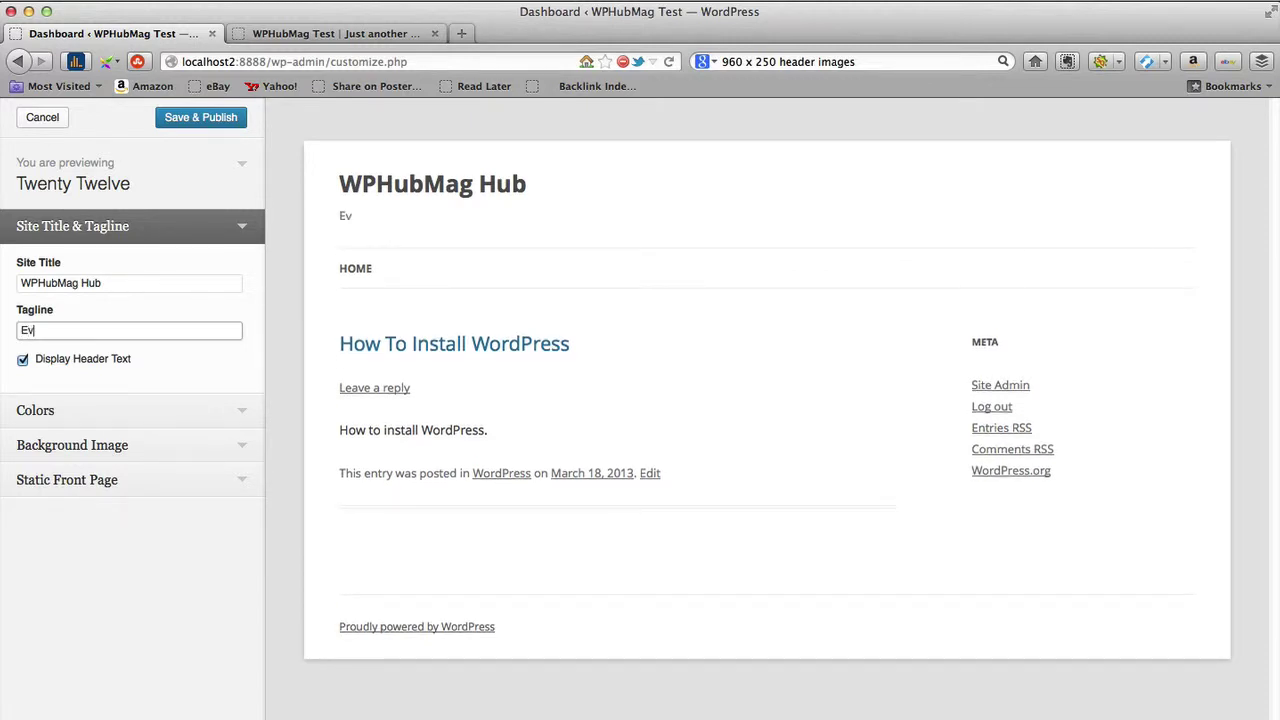
pyautogui.write('erything Word')
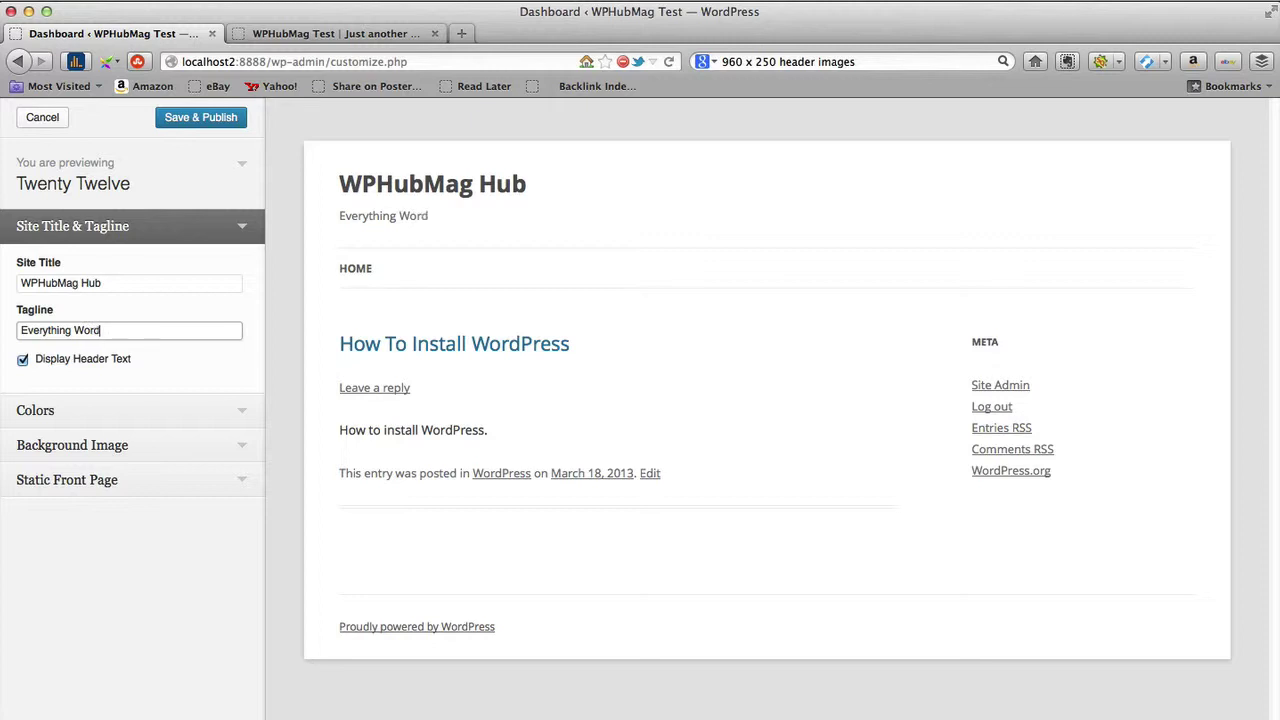
pyautogui.write('Press')
pyautogui.click(23, 363)
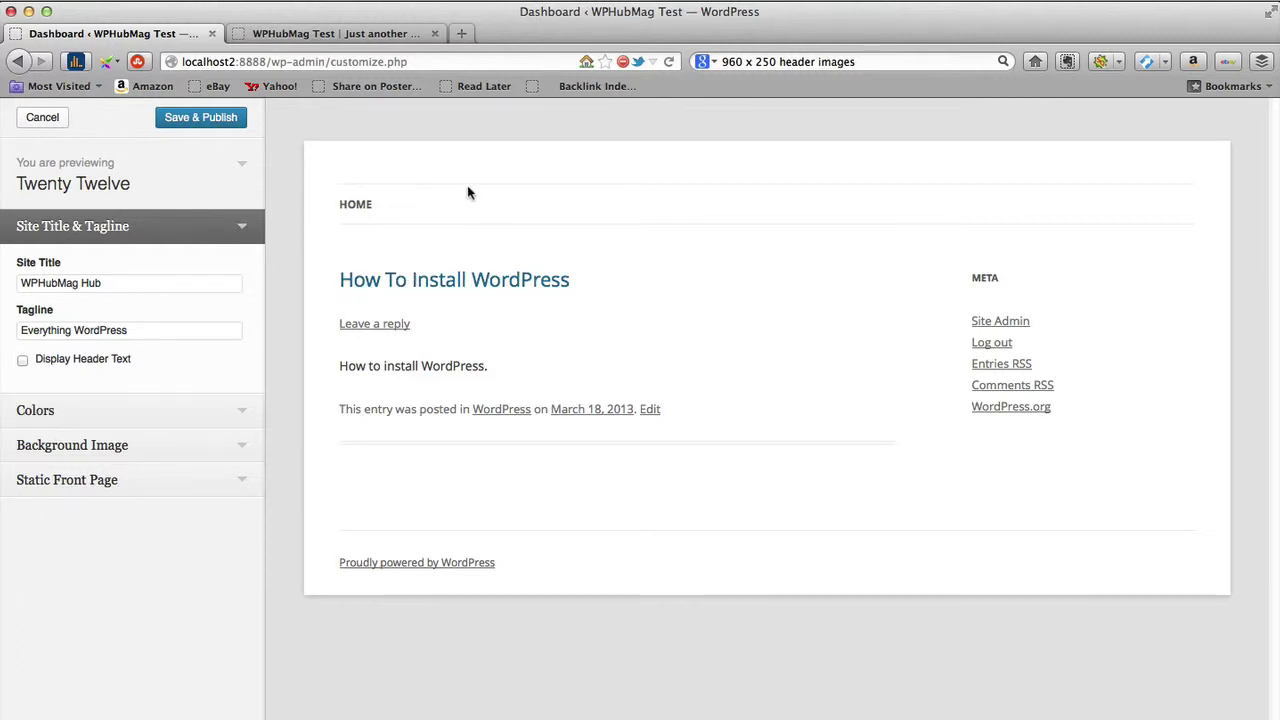
pyautogui.click(242, 227)
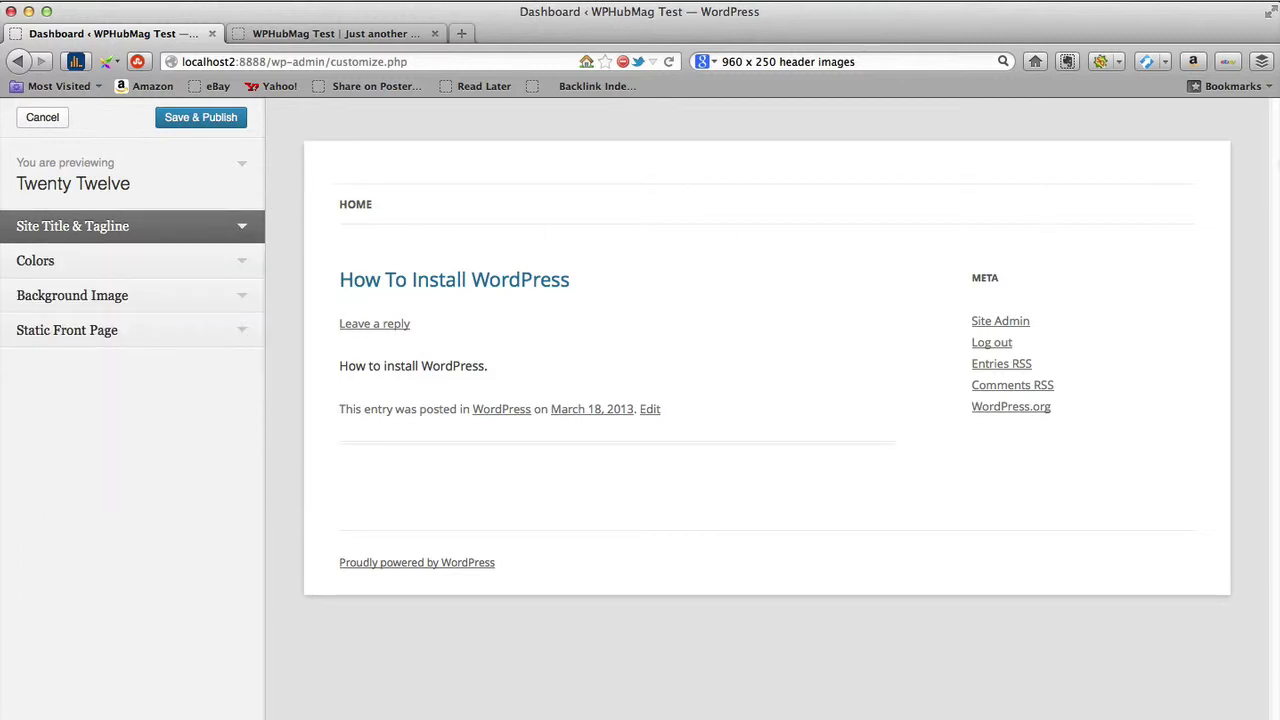
# Step: Try grey, red, green, yellow, orange and purple background colours in the Colors picker
pyautogui.click(241, 266)
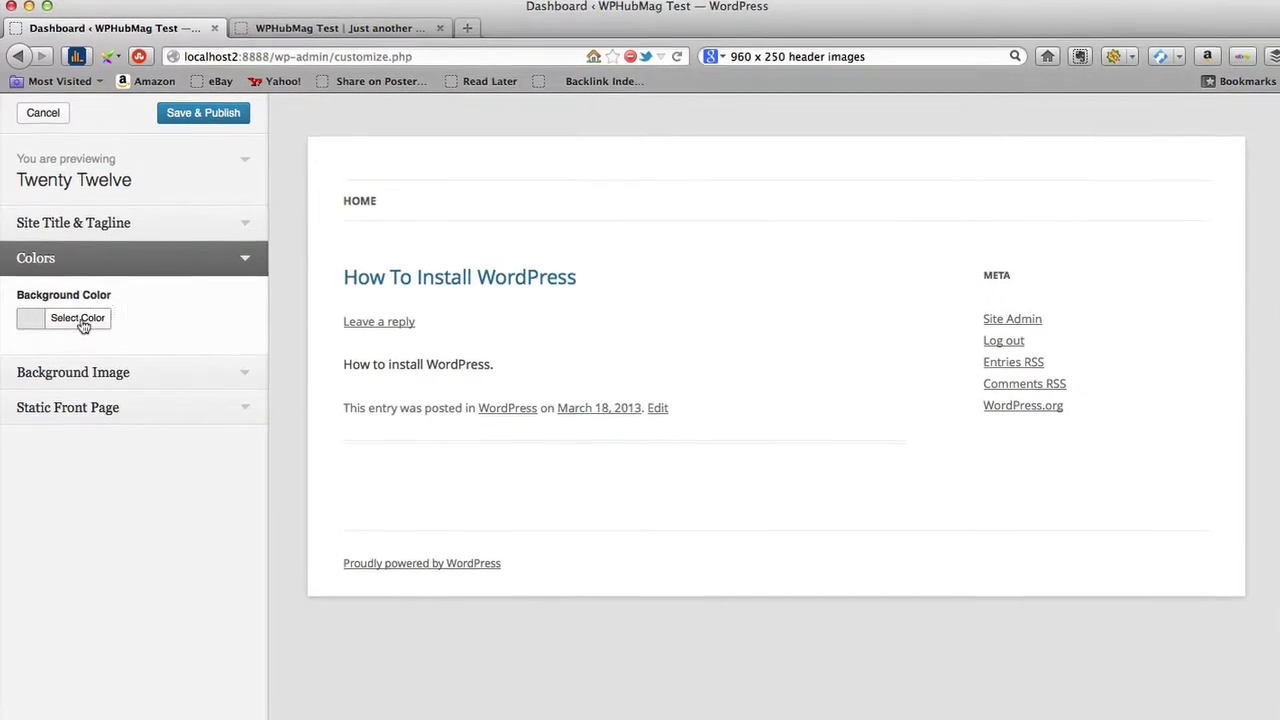
pyautogui.click(83, 326)
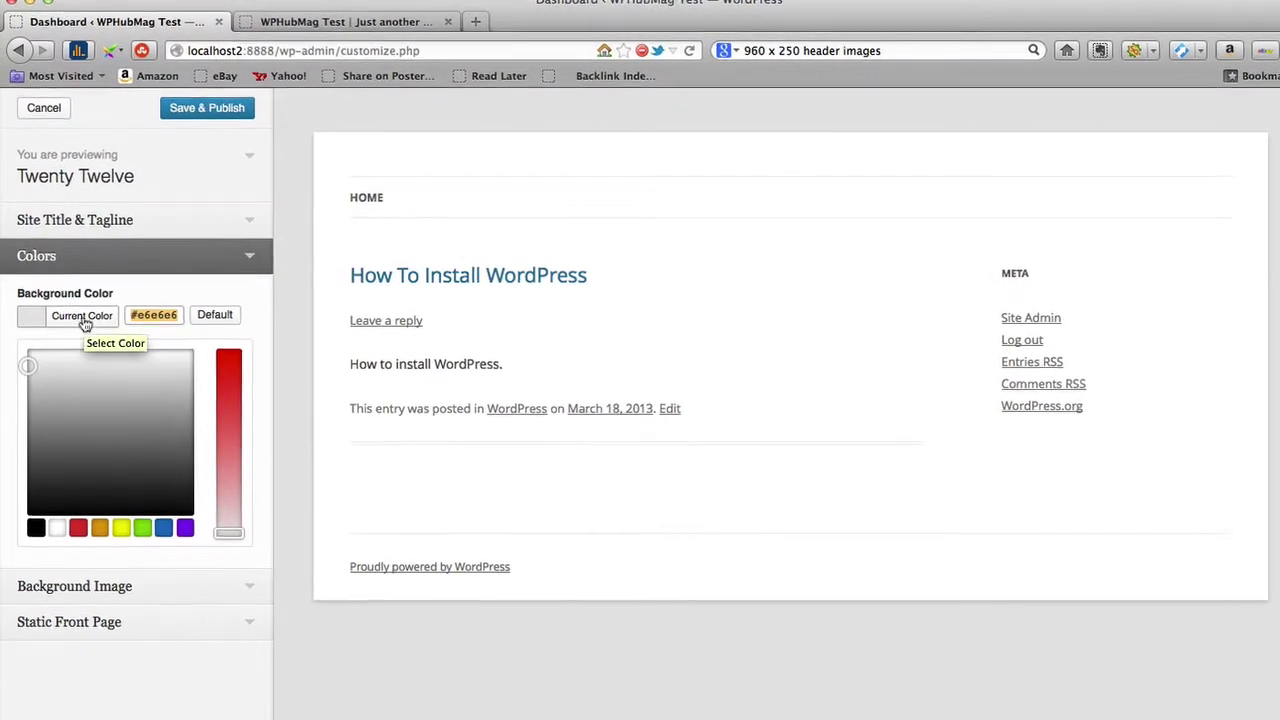
pyautogui.click(63, 396)
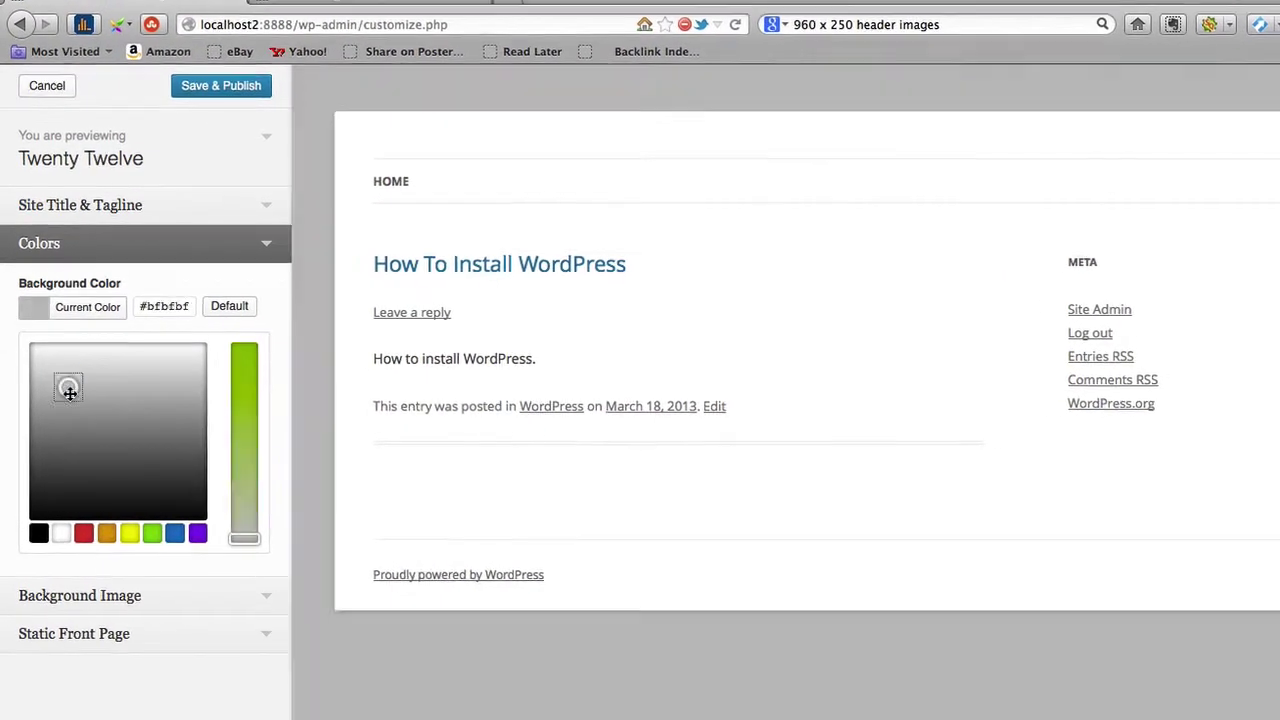
pyautogui.moveTo(69, 392)
pyautogui.mouseDown()
pyautogui.moveTo(84, 437)
pyautogui.moveTo(106, 450)
pyautogui.moveTo(146, 395)
pyautogui.moveTo(237, 337)
pyautogui.moveTo(126, 503)
pyautogui.moveTo(88, 525)
pyautogui.moveTo(146, 426)
pyautogui.moveTo(293, 316)
pyautogui.mouseUp()
pyautogui.moveTo(317, 420)
pyautogui.mouseDown()
pyautogui.moveTo(314, 331)
pyautogui.moveTo(312, 420)
pyautogui.mouseUp()
pyautogui.click(196, 561)
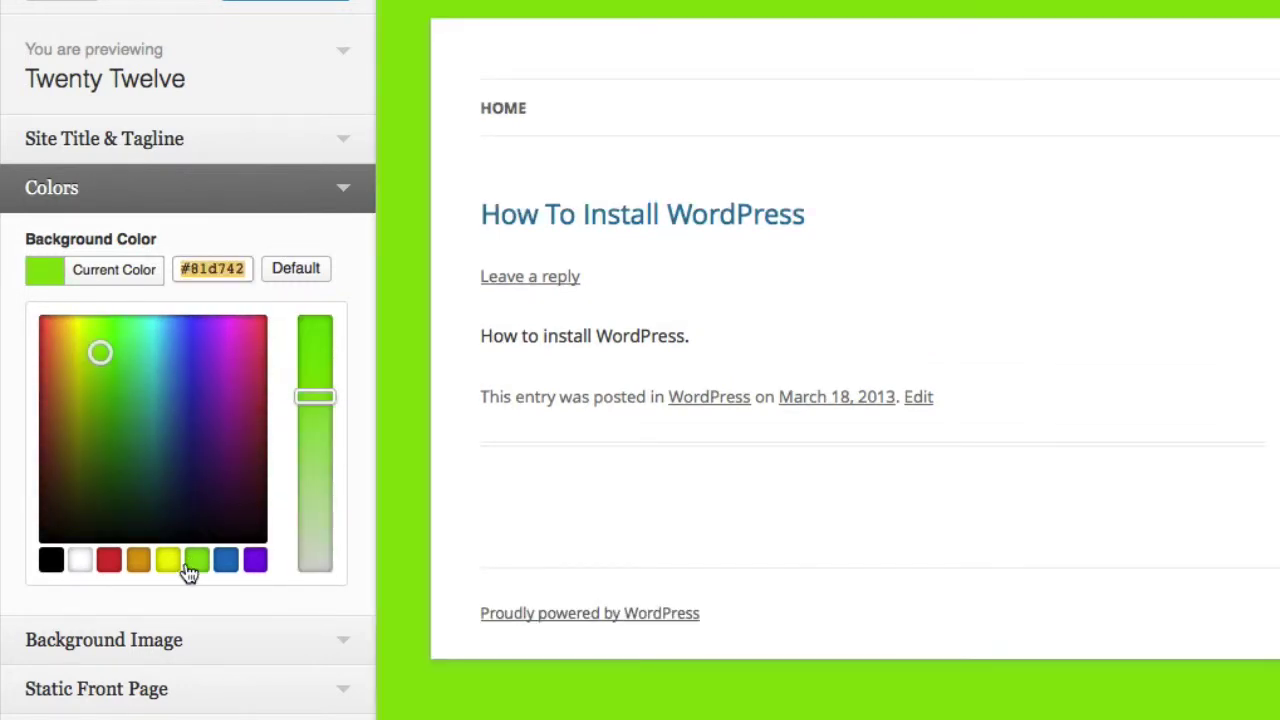
pyautogui.click(167, 561)
pyautogui.click(136, 564)
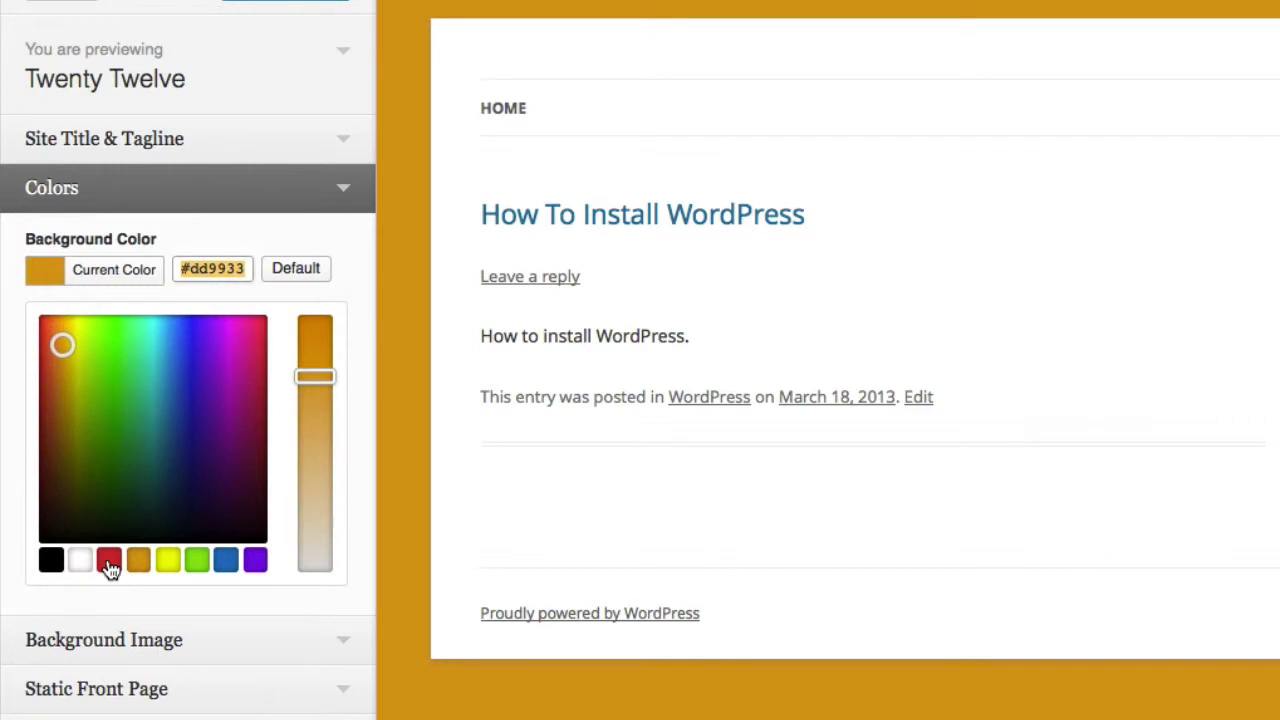
pyautogui.click(109, 564)
pyautogui.click(255, 563)
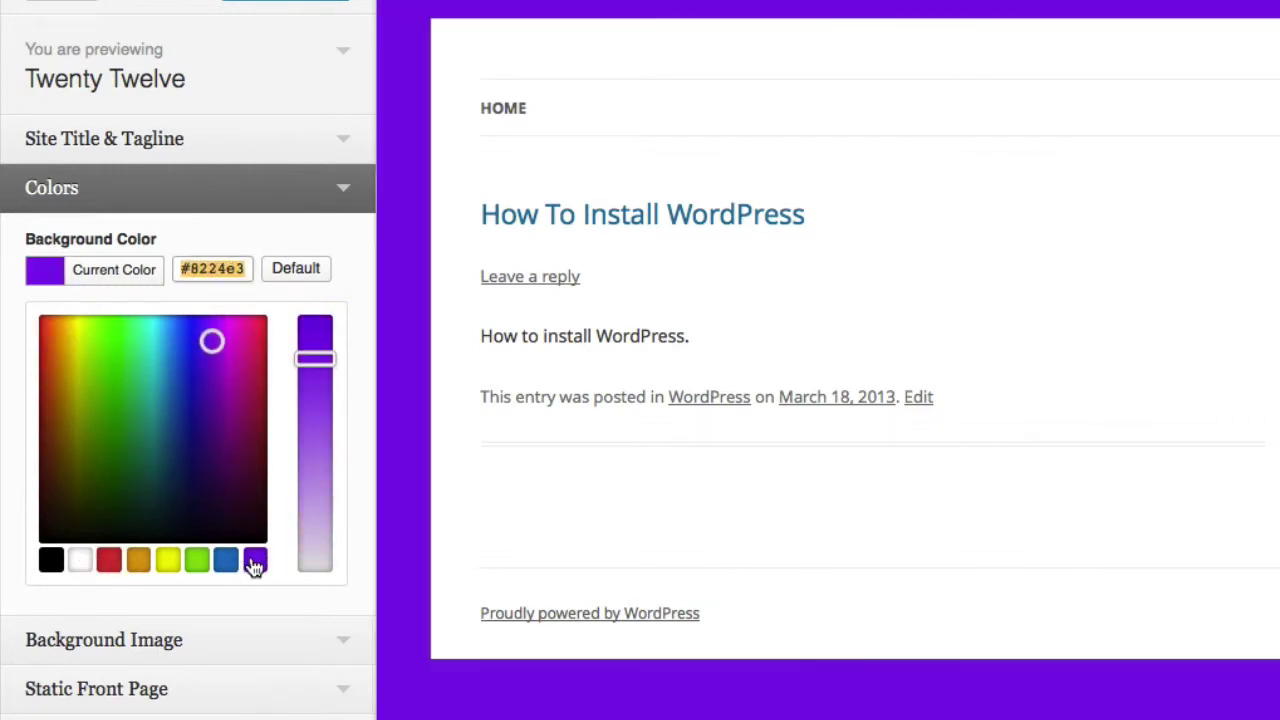
# Step: Test teal, blue #0099c4, black and dark grey, then settle on light grey #ededed
pyautogui.moveTo(218, 339)
pyautogui.mouseDown()
pyautogui.moveTo(143, 369)
pyautogui.moveTo(160, 374)
pyautogui.moveTo(157, 457)
pyautogui.moveTo(163, 357)
pyautogui.mouseUp()
pyautogui.moveTo(248, 268); pyautogui.dragTo(209, 266)
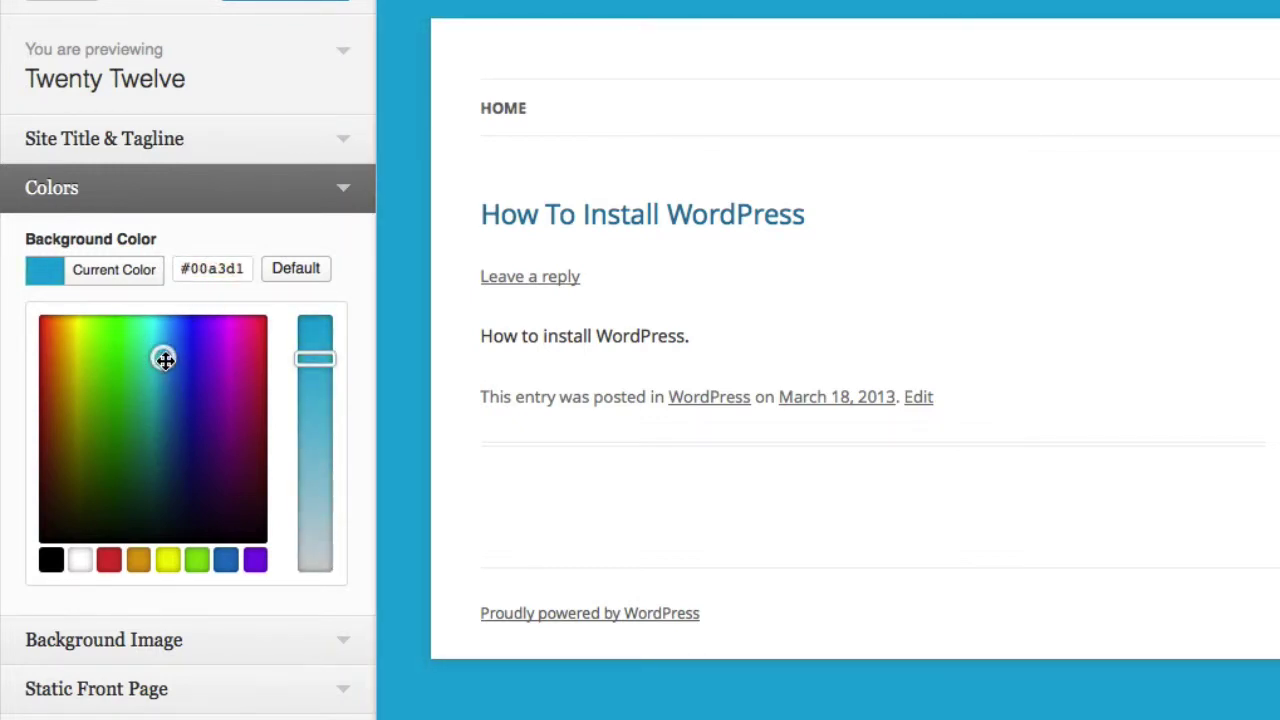
pyautogui.moveTo(163, 357); pyautogui.dragTo(163, 369)
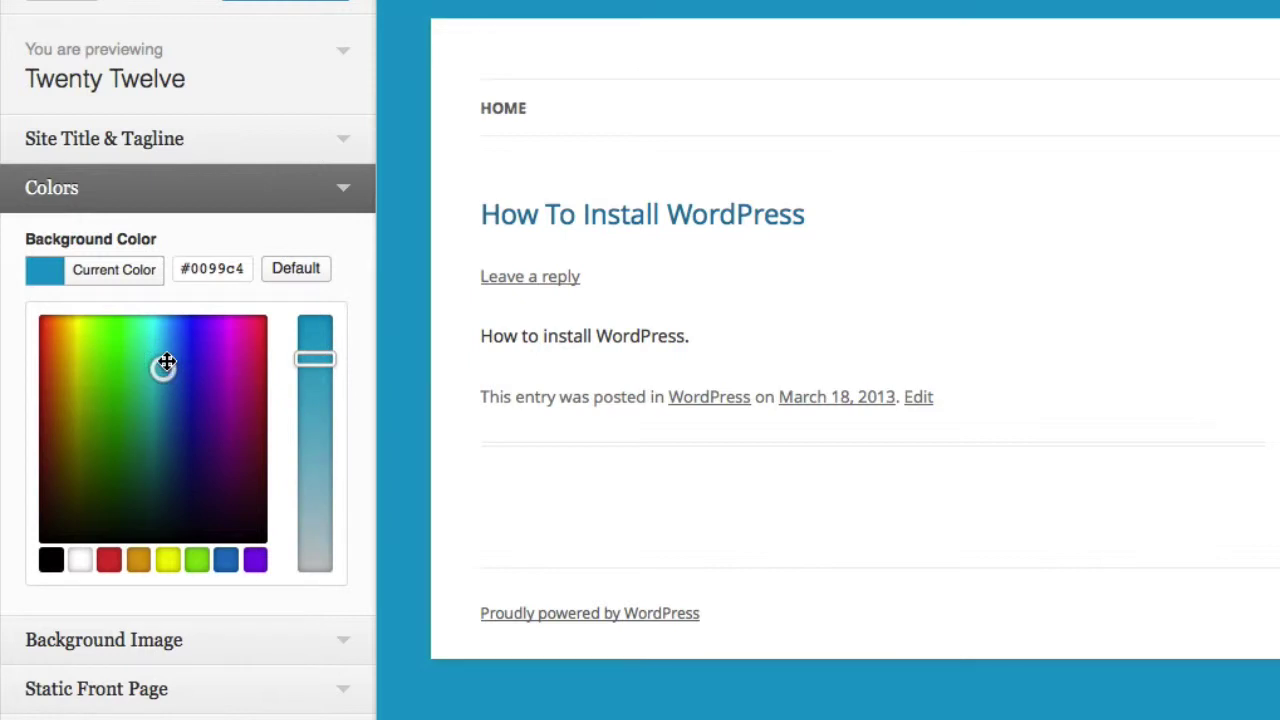
pyautogui.moveTo(229, 238)
pyautogui.mouseDown()
pyautogui.moveTo(190, 240)
pyautogui.moveTo(163, 284)
pyautogui.moveTo(263, 283)
pyautogui.moveTo(236, 246)
pyautogui.moveTo(197, 229)
pyautogui.mouseUp()
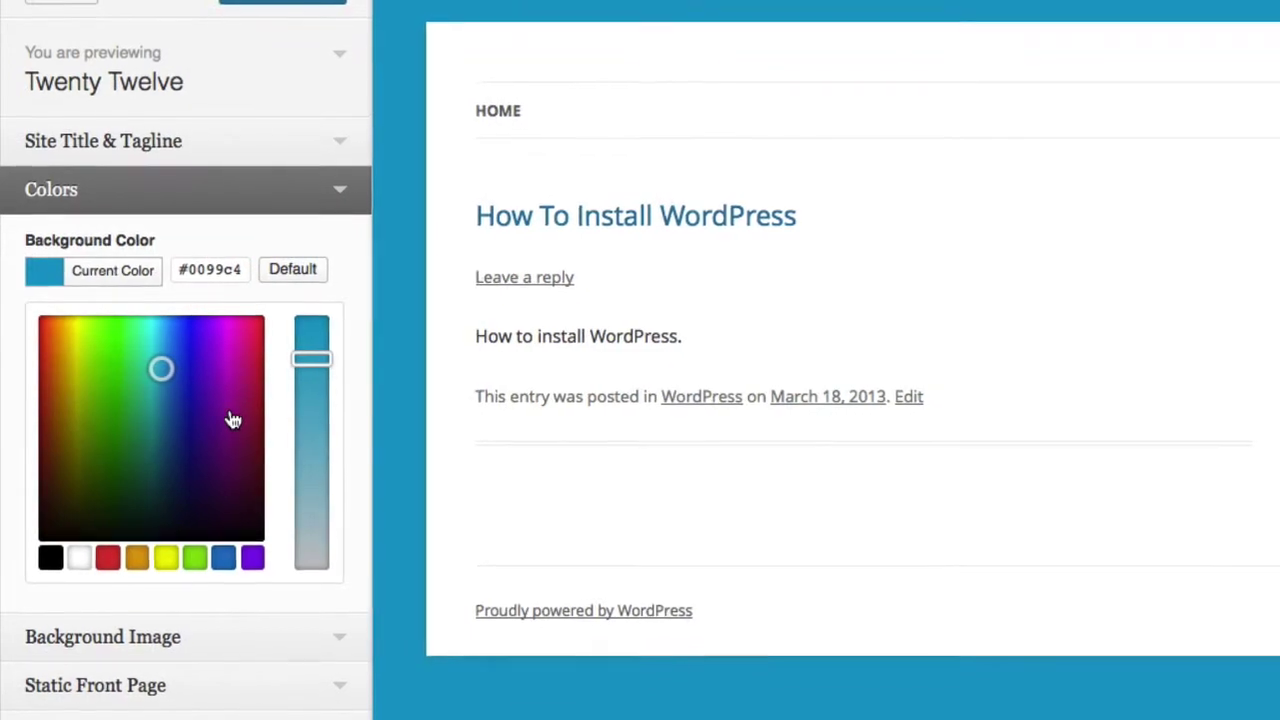
pyautogui.click(42, 527)
pyautogui.click(135, 445)
pyautogui.moveTo(110, 412); pyautogui.dragTo(174, 339)
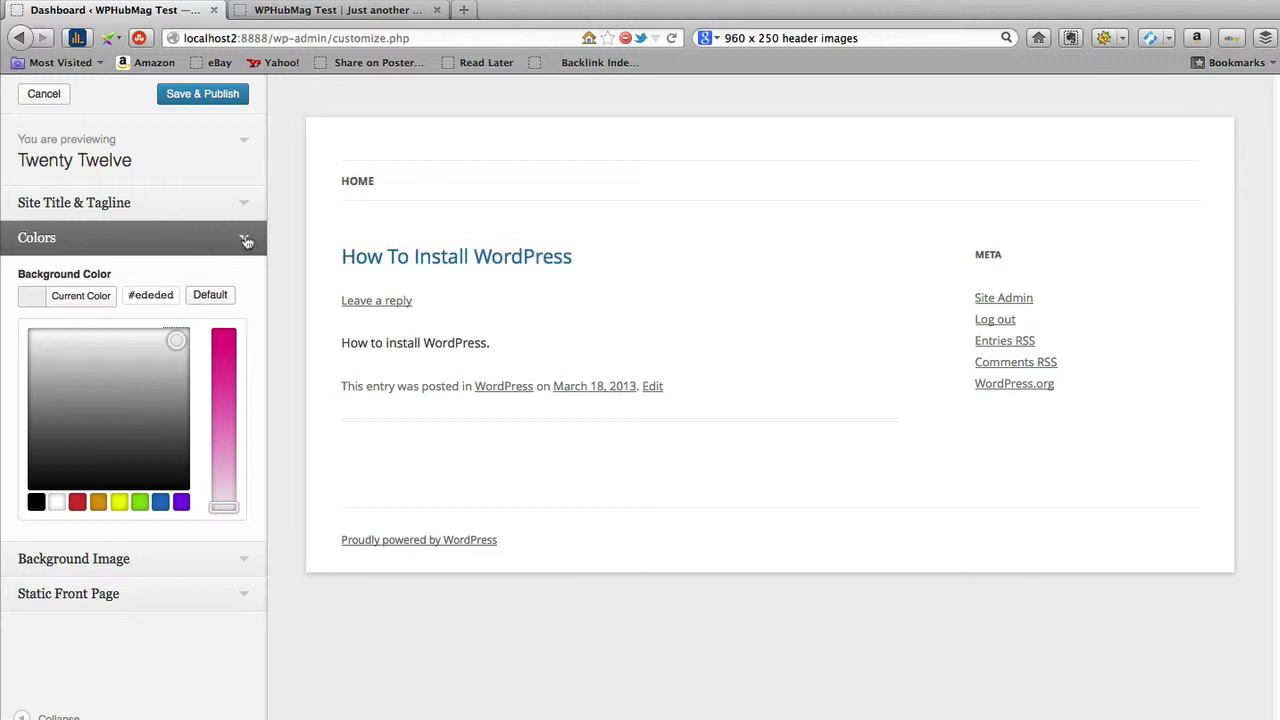
# Step: Explore the Background Image options and cancel an image upload without choosing a file
pyautogui.click(246, 241)
pyautogui.click(246, 274)
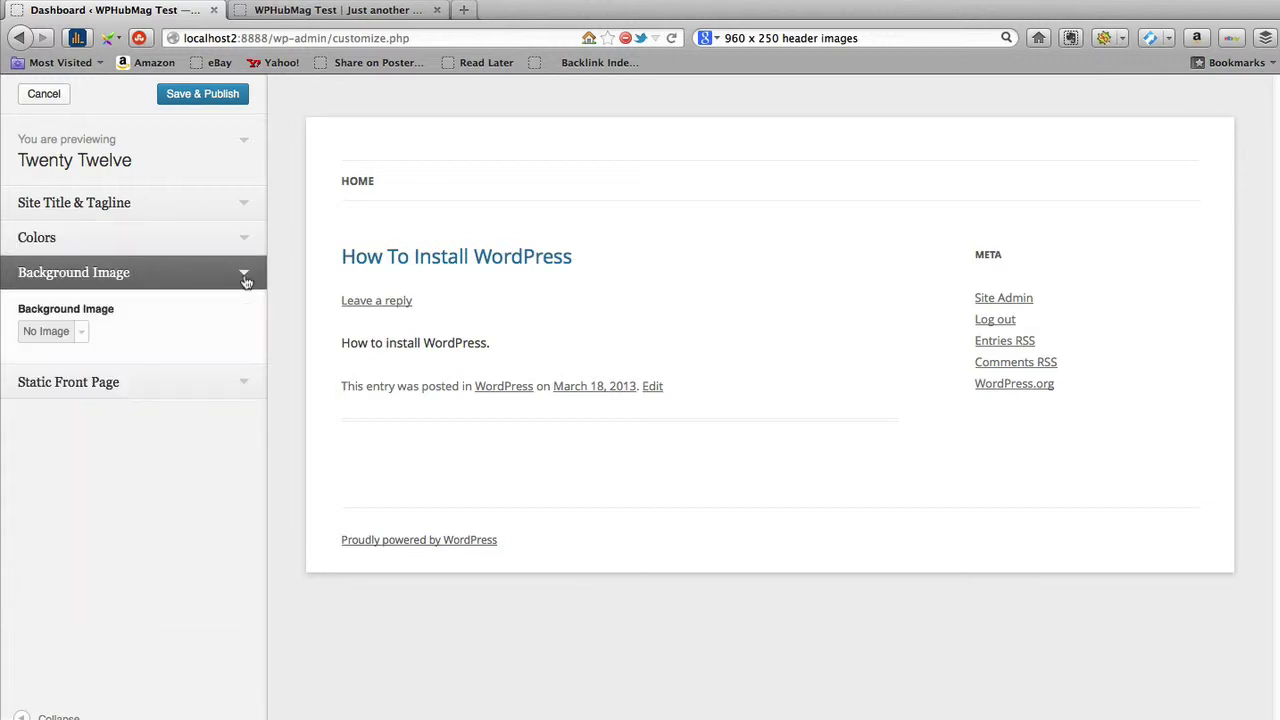
pyautogui.click(82, 334)
pyautogui.click(82, 334)
pyautogui.click(72, 336)
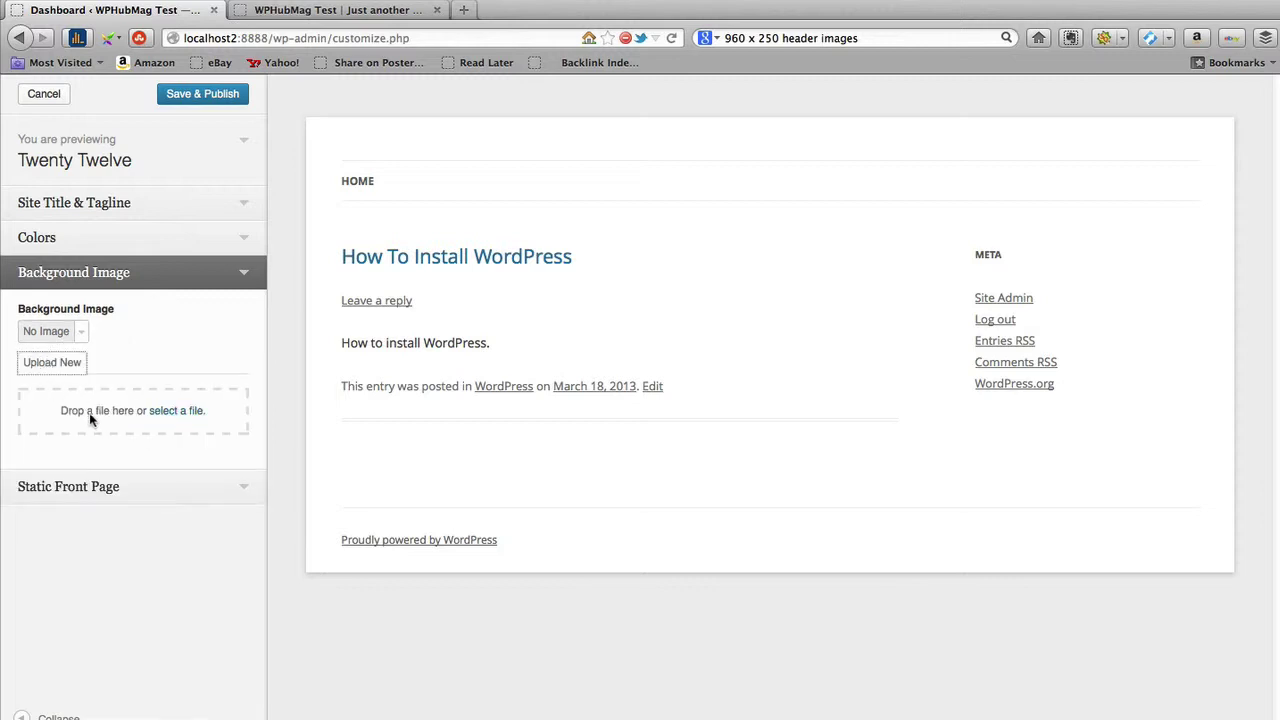
pyautogui.click(184, 410)
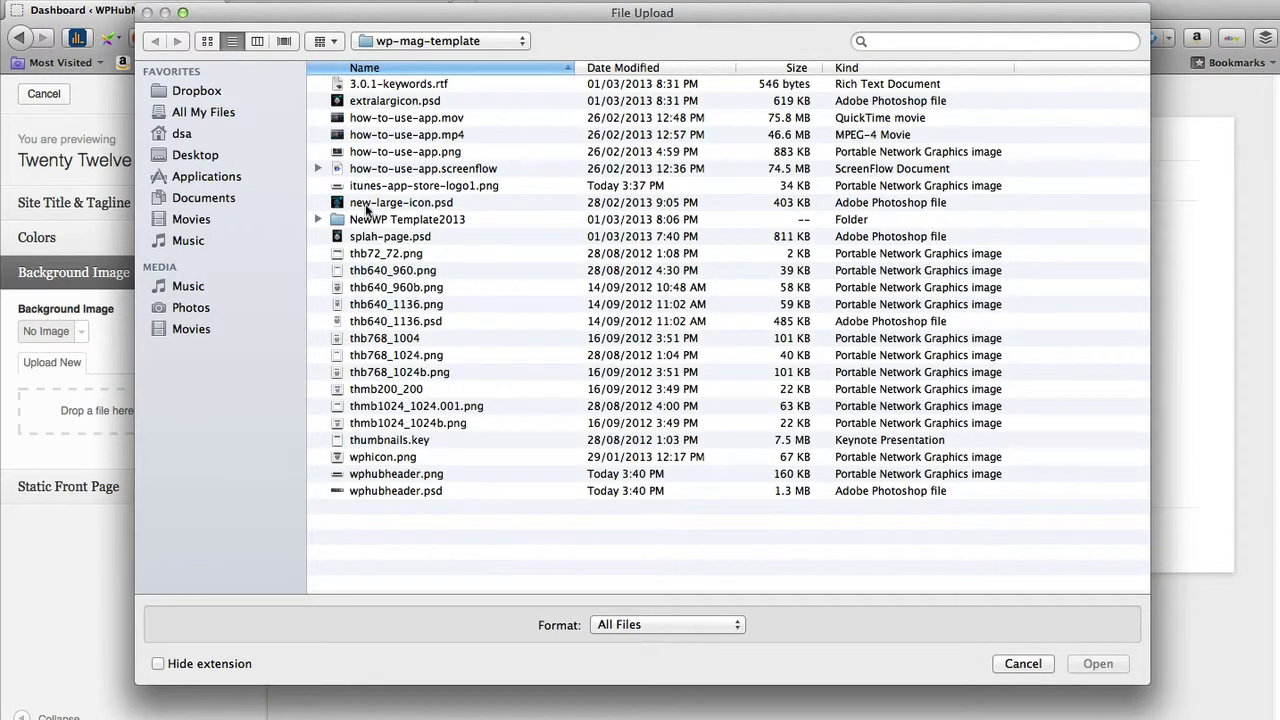
pyautogui.click(1008, 674)
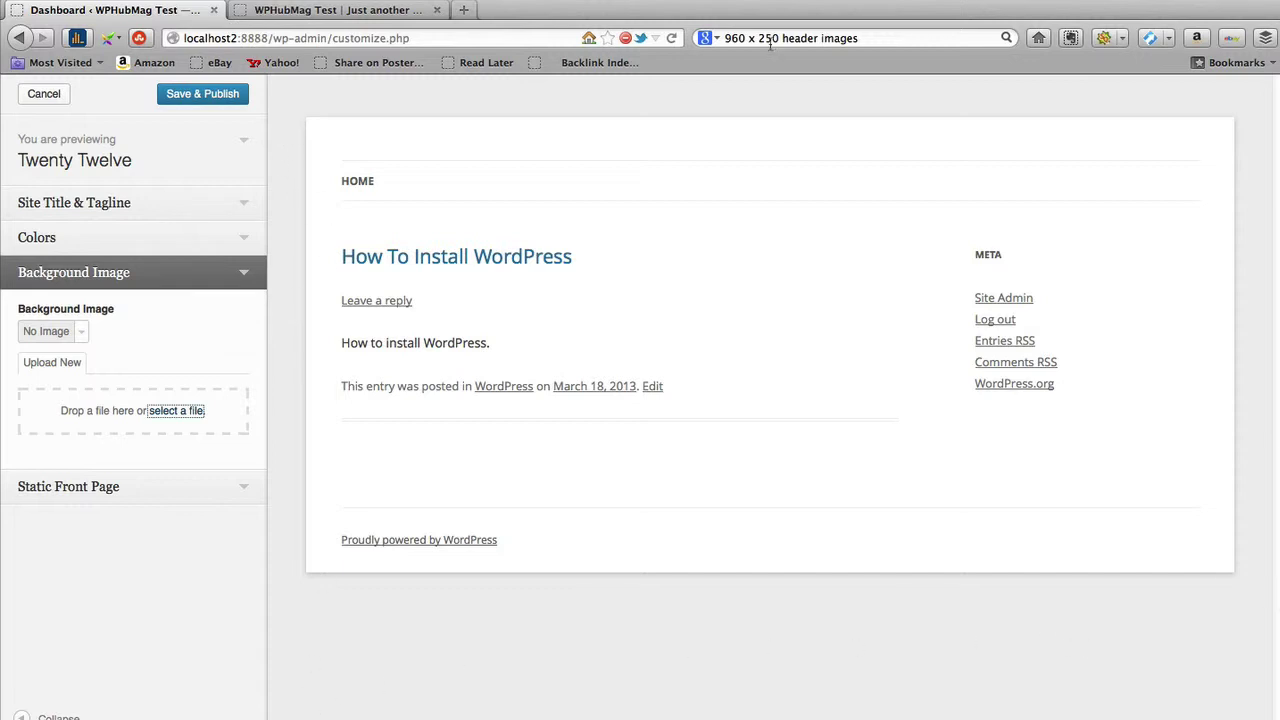
pyautogui.click(83, 334)
# Step: Check the Static Front Page options, then save and publish the customizations and close
pyautogui.click(146, 392)
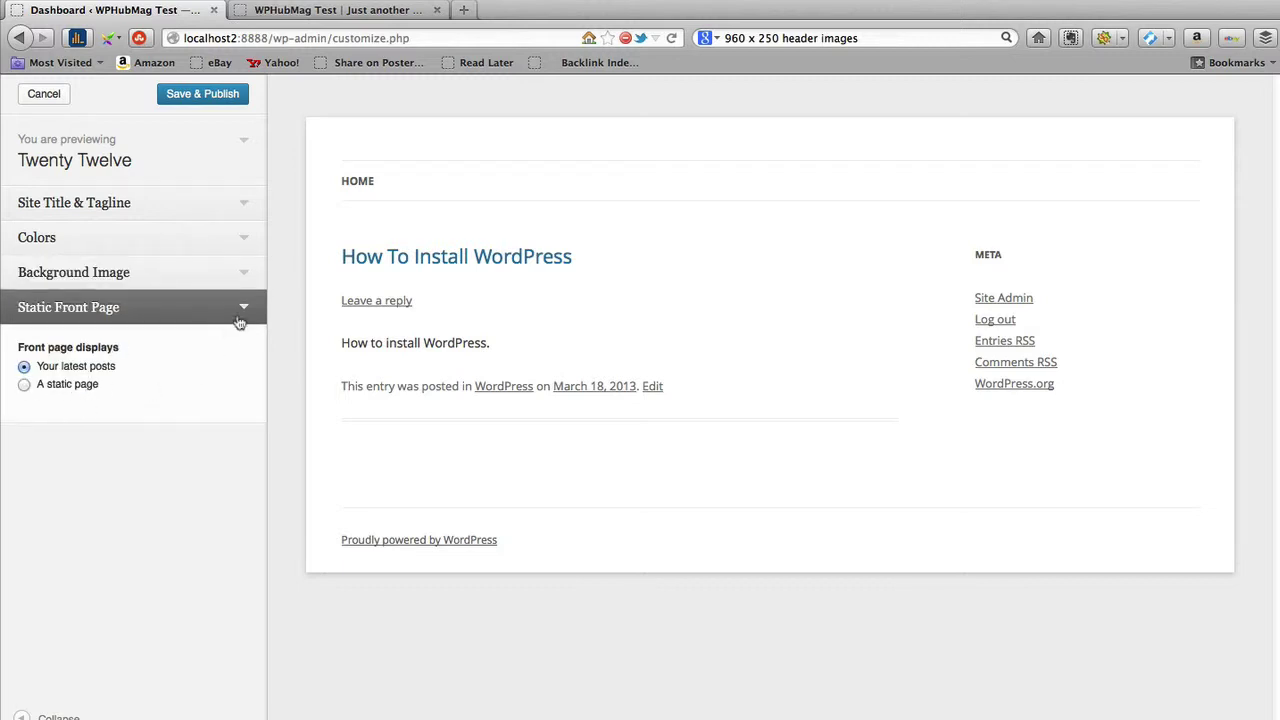
pyautogui.click(249, 312)
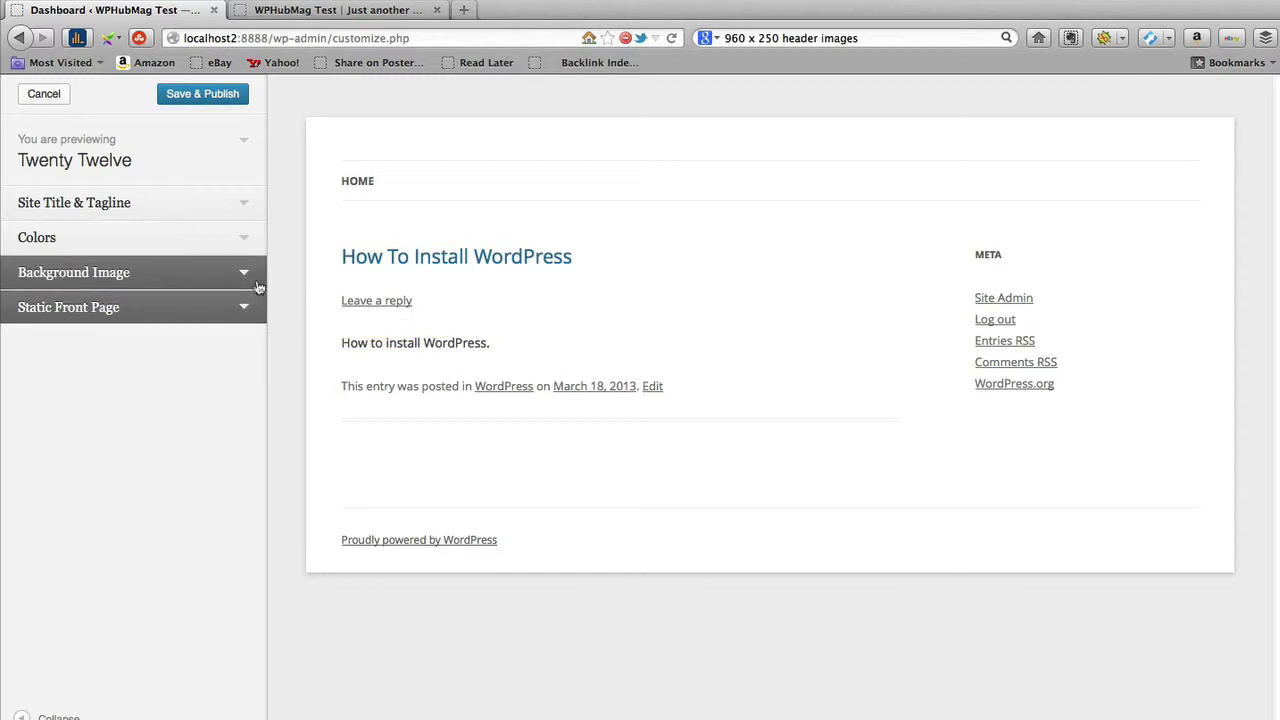
pyautogui.click(251, 283)
pyautogui.click(248, 276)
pyautogui.click(247, 242)
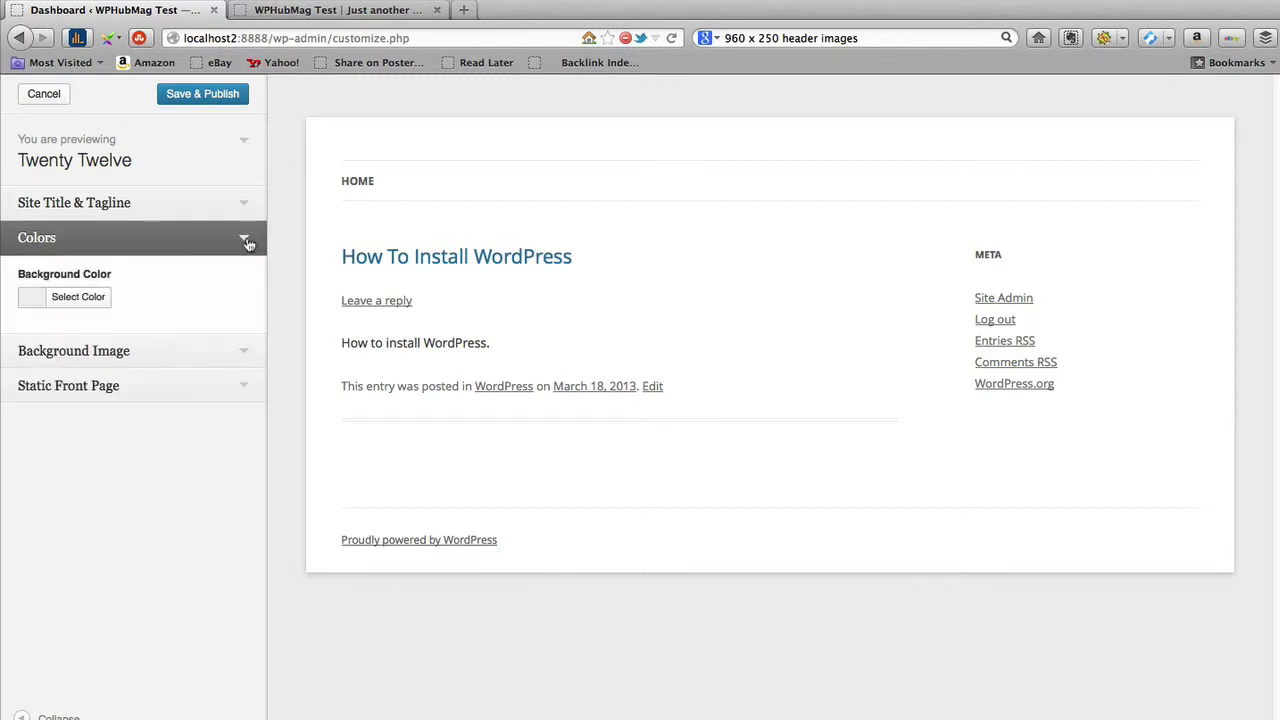
pyautogui.click(247, 242)
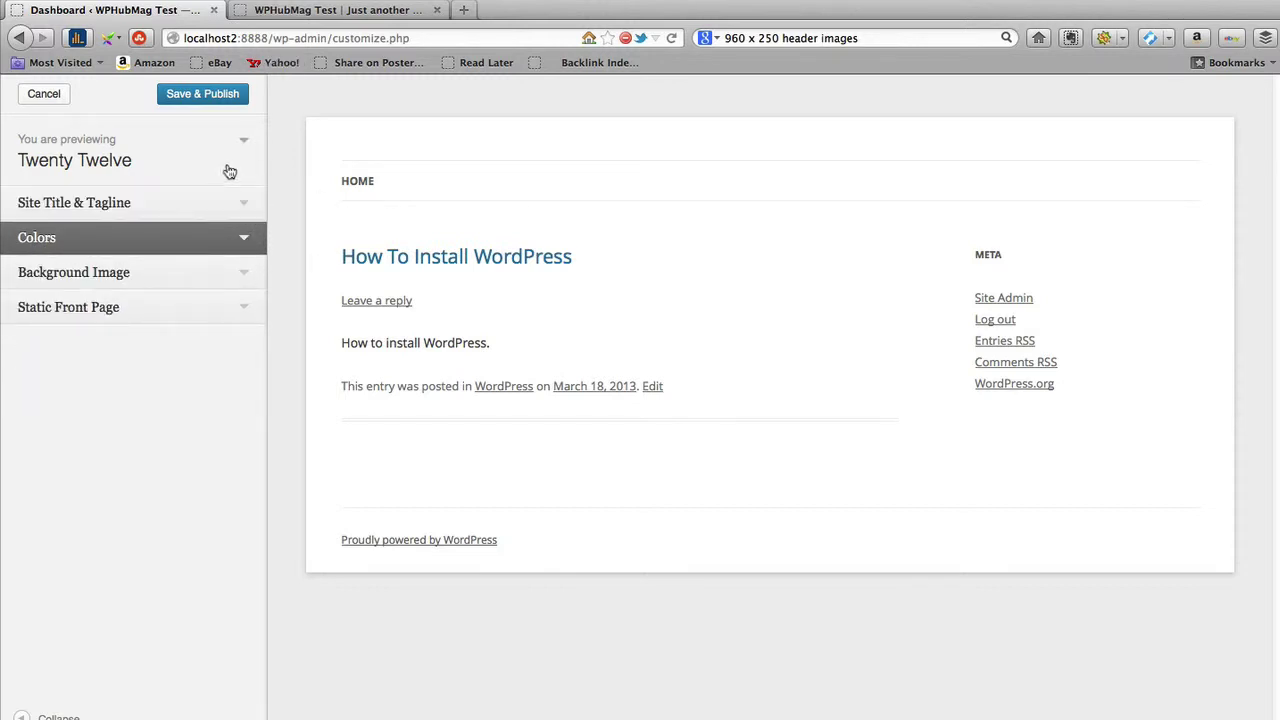
pyautogui.click(222, 97)
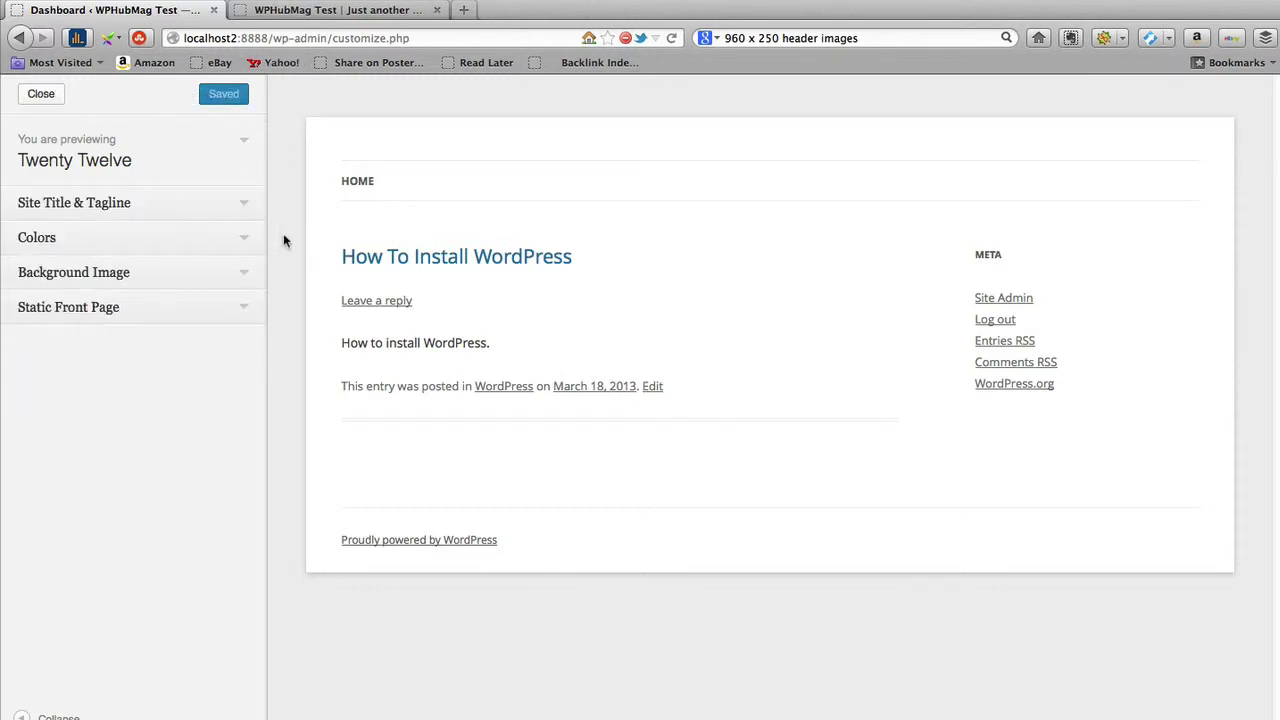
pyautogui.click(49, 99)
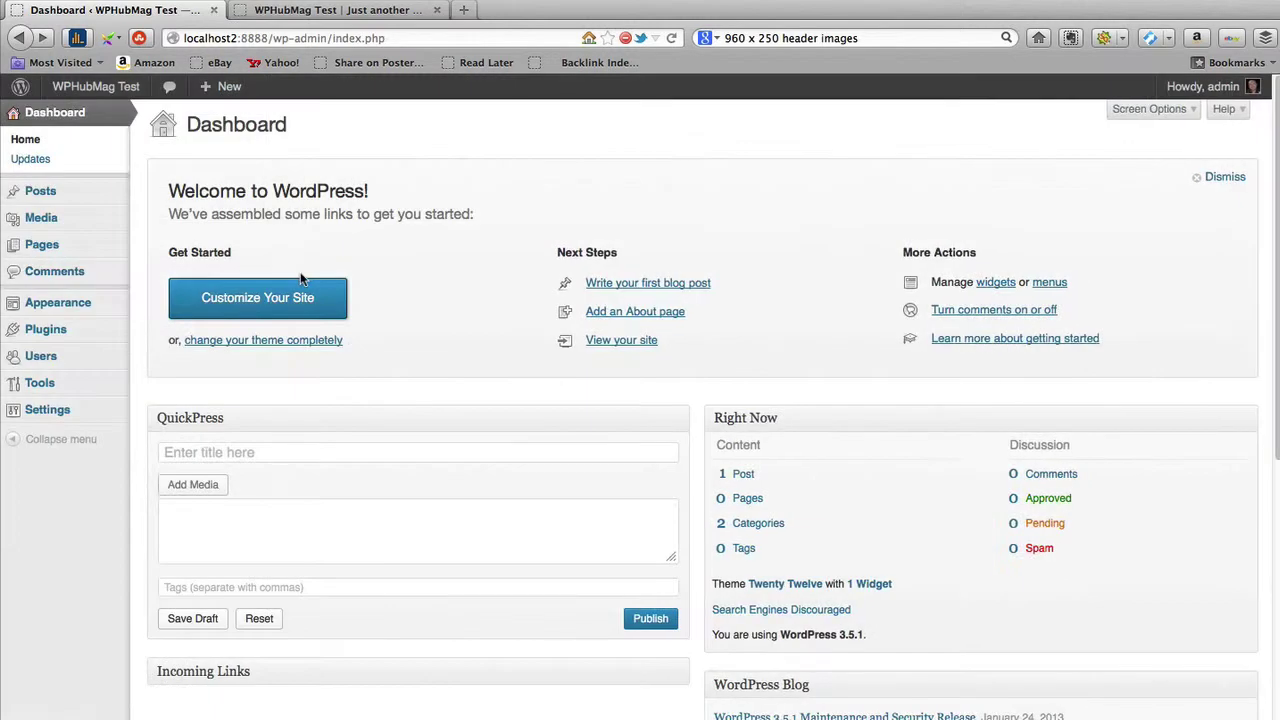
# Step: View the live site, then go to Appearance > Header from the Dashboard
pyautogui.click(390, 12)
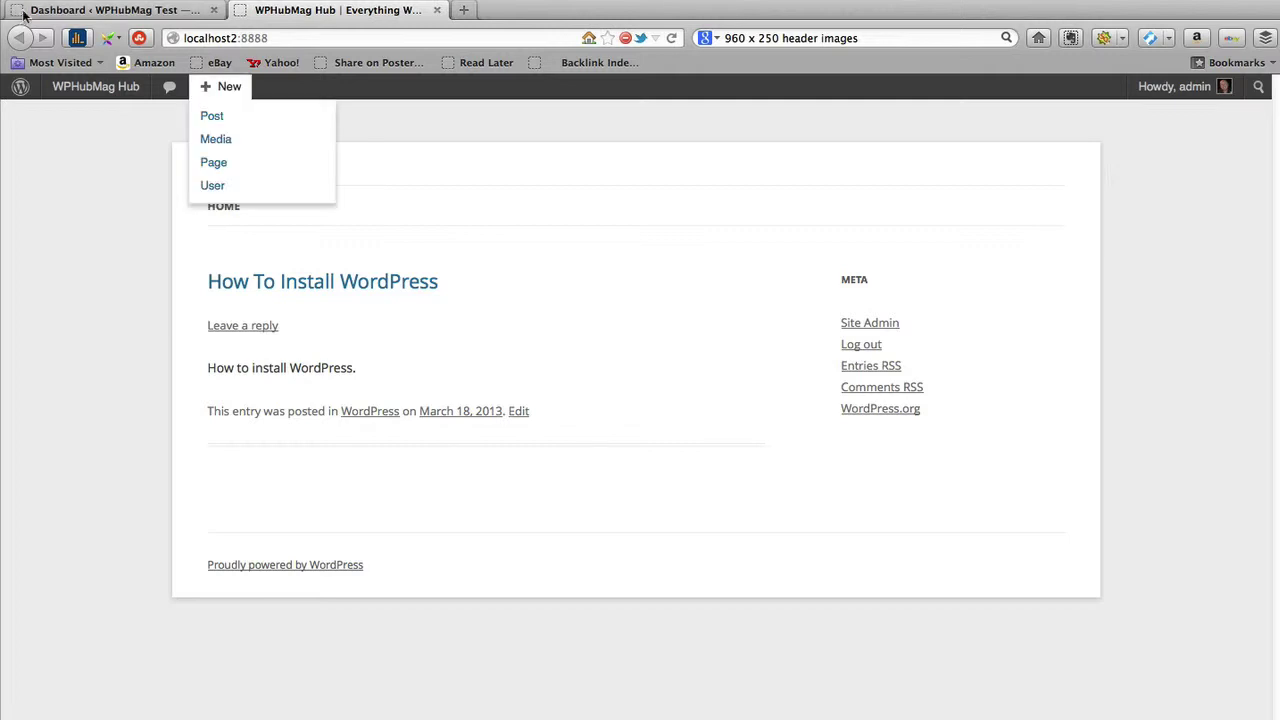
pyautogui.click(77, 12)
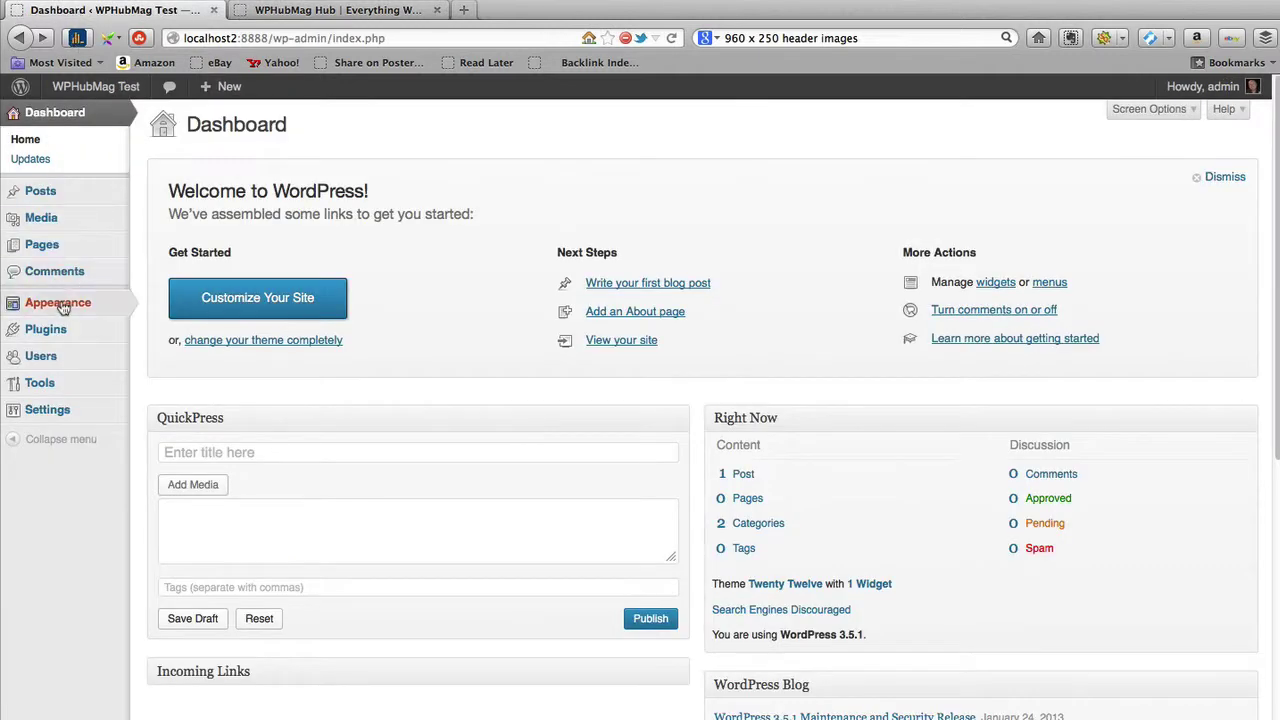
pyautogui.moveTo(63, 307)
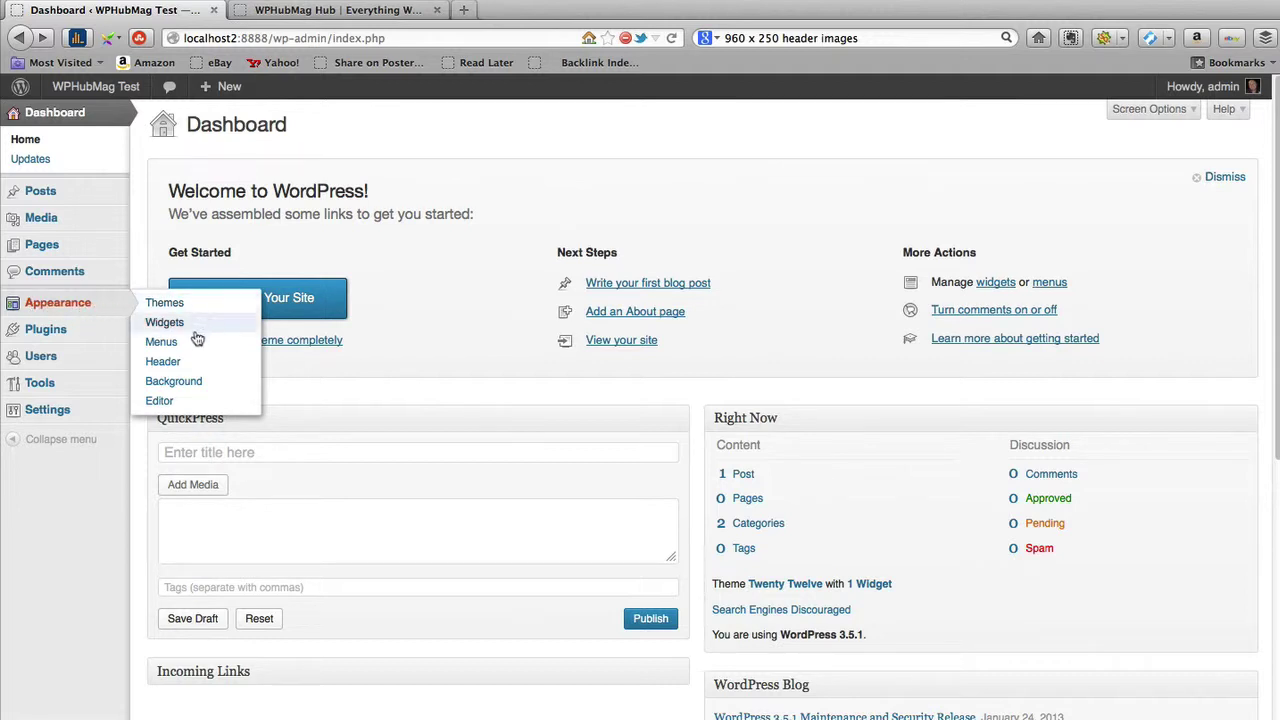
pyautogui.click(163, 363)
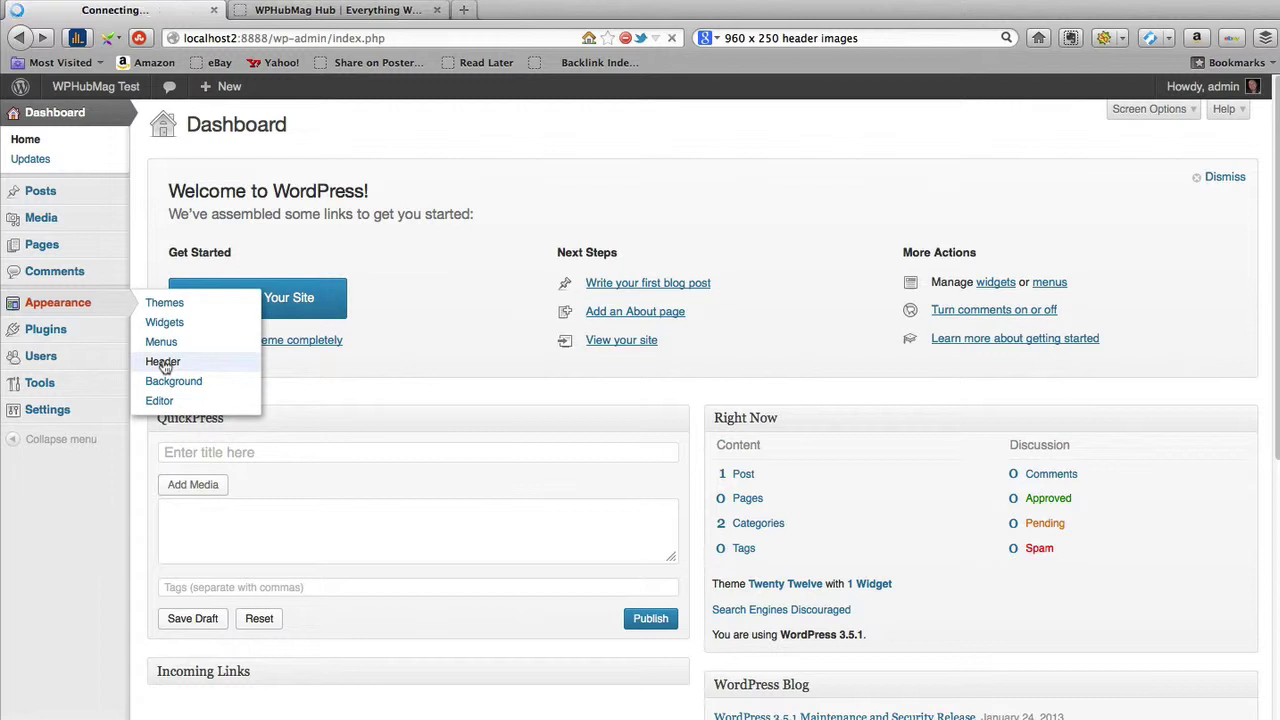